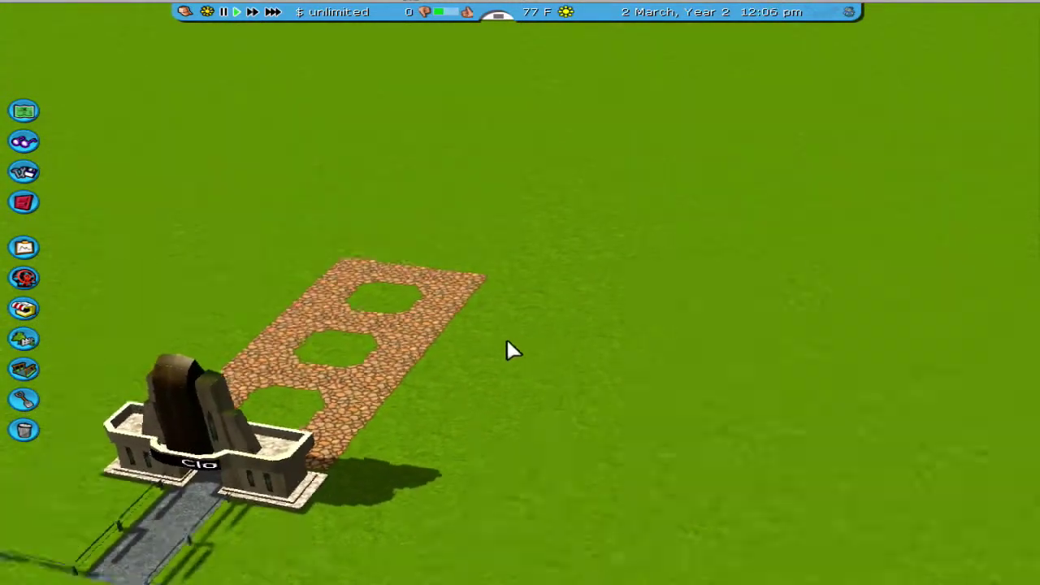
Step: Lower the camera beside the cobblestone path and select the terrain-shaping tool from Landscaping
{"action": "scroll", "coordinate": [507, 341], "scroll_direction": "down", "scroll_amount": 5}
{"action": "scroll", "coordinate": [506, 341], "scroll_direction": "up", "scroll_amount": 6}
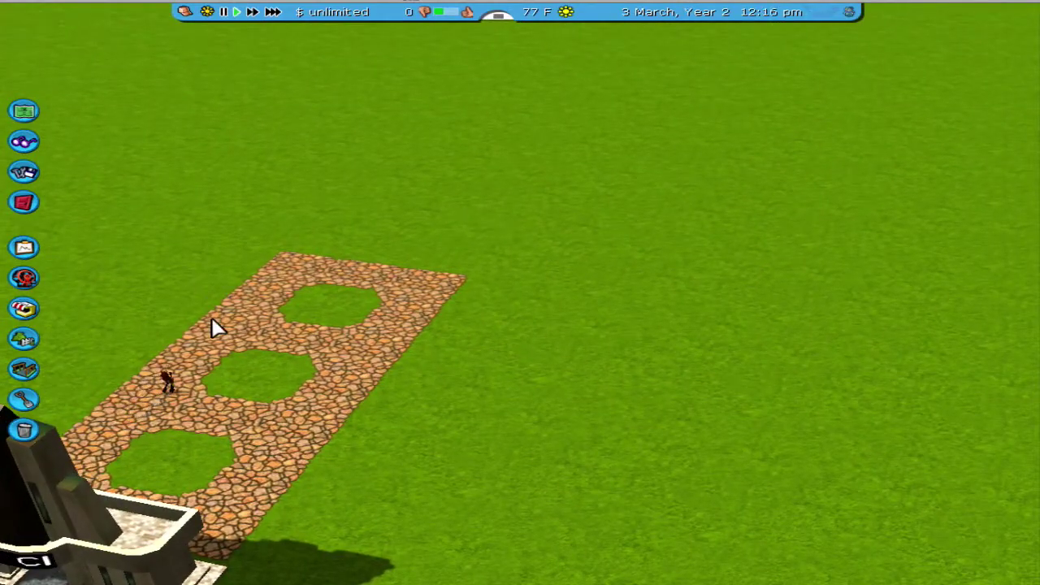
{"action": "key", "text": "Right"}
{"action": "key", "text": "Delete"}
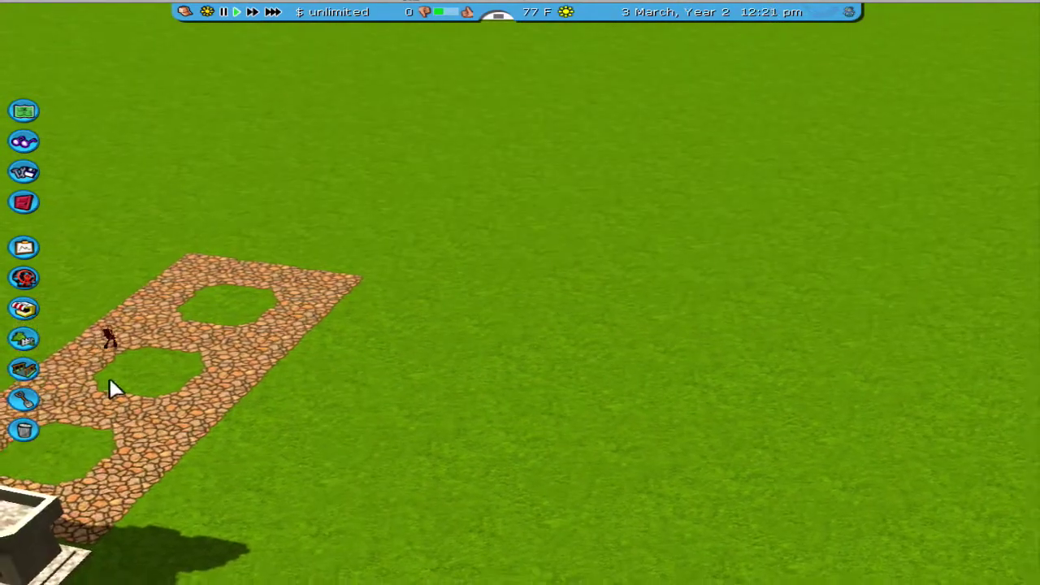
{"action": "left_click", "coordinate": [28, 405]}
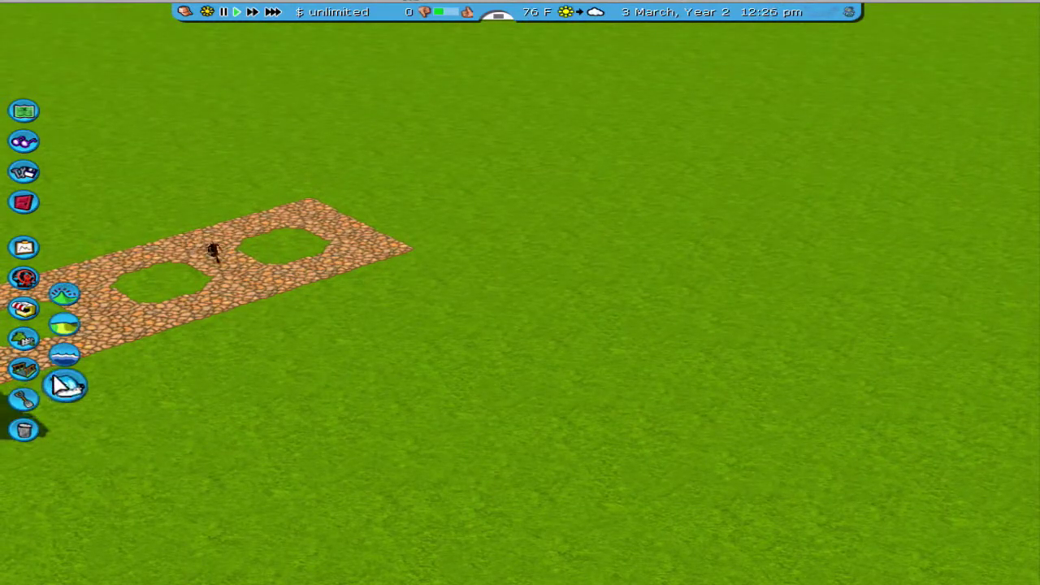
{"action": "left_click", "coordinate": [65, 297]}
Step: Set the lowering brush to size 12 and dig a long curving trench across the grass
{"action": "left_click", "coordinate": [136, 556]}
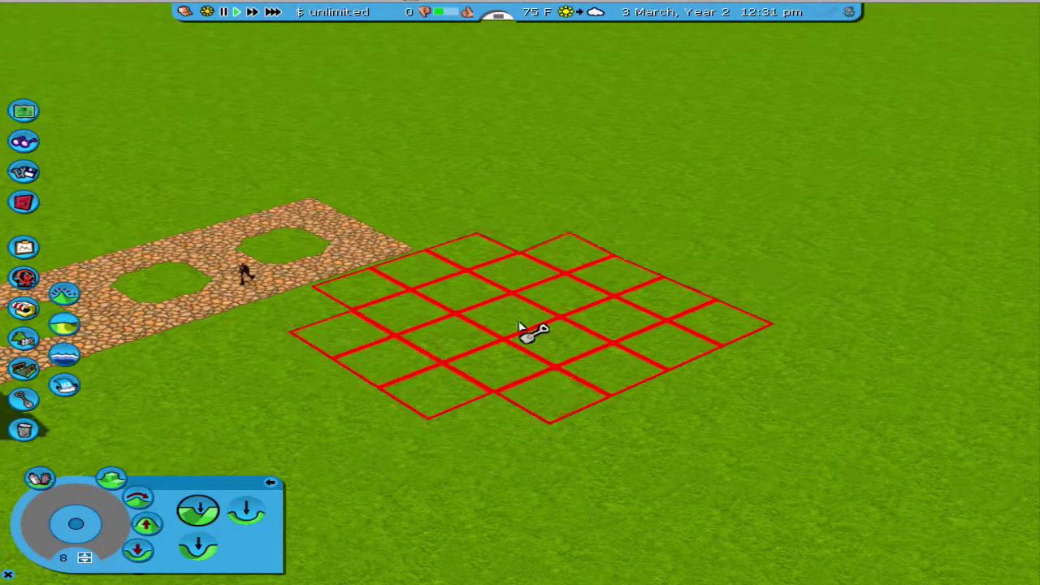
{"action": "left_click", "coordinate": [84, 556]}
{"action": "key", "text": "Down"}
{"action": "key", "text": "Right"}
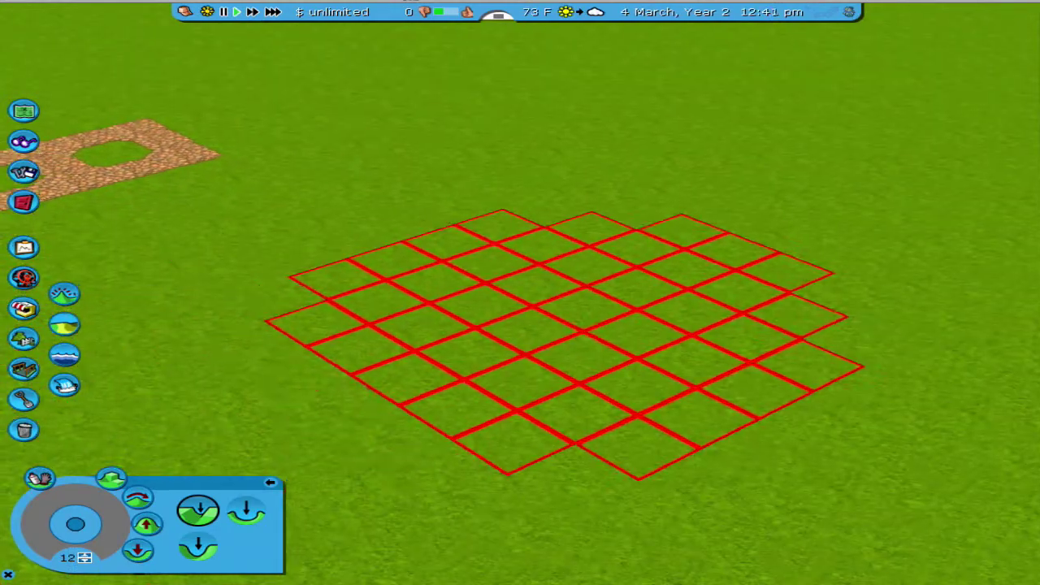
{"action": "key", "text": "Delete"}
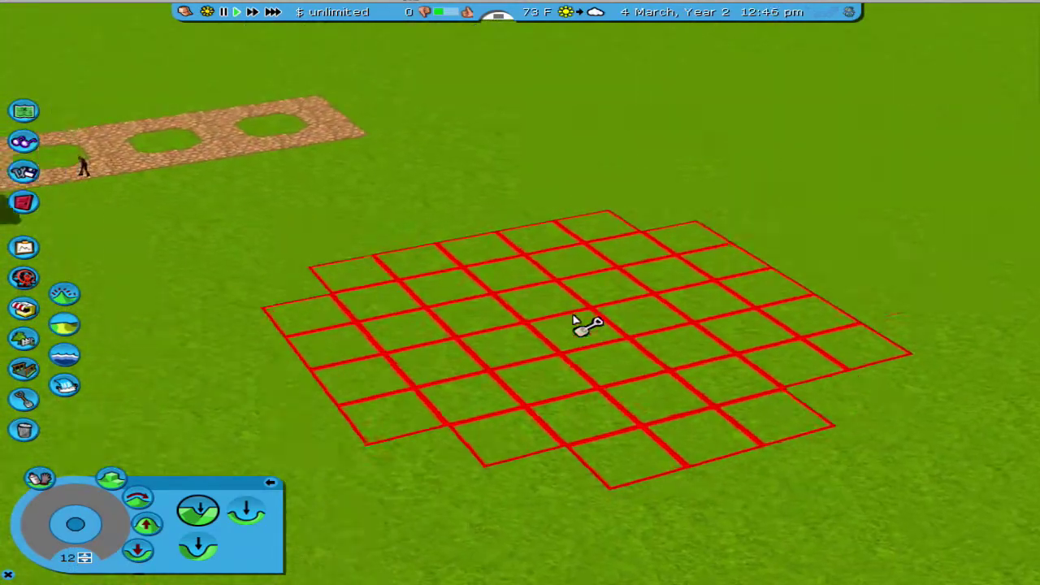
{"action": "key", "text": "Left"}
{"action": "key", "text": "Down"}
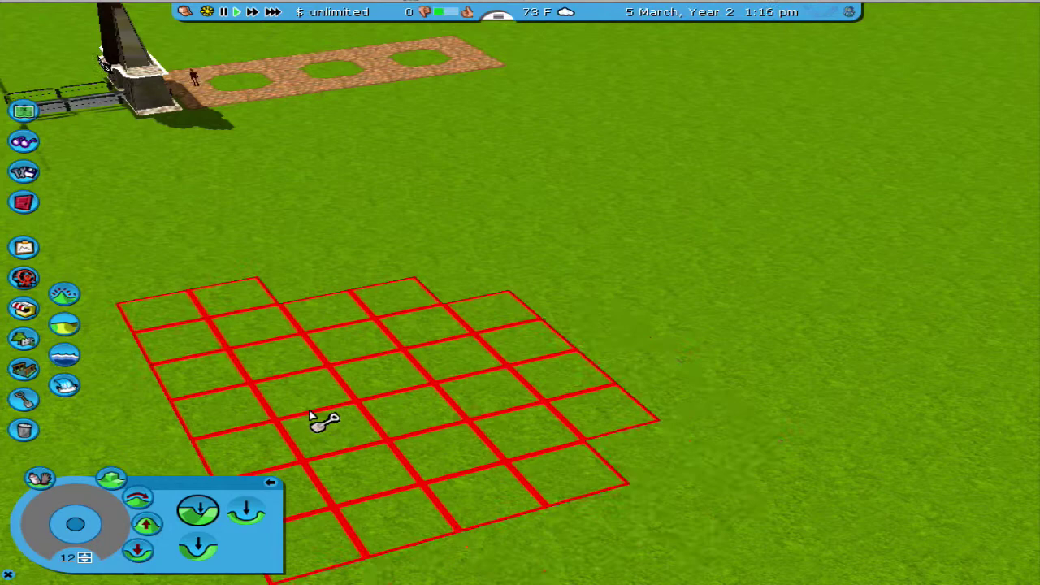
{"action": "mouse_move", "coordinate": [325, 420]}
{"action": "left_mouse_down"}
{"action": "mouse_move", "coordinate": [453, 398]}
{"action": "mouse_move", "coordinate": [666, 321]}
{"action": "mouse_move", "coordinate": [833, 216]}
{"action": "mouse_move", "coordinate": [626, 379]}
{"action": "mouse_move", "coordinate": [516, 447]}
{"action": "mouse_move", "coordinate": [586, 420]}
{"action": "mouse_move", "coordinate": [673, 432]}
{"action": "mouse_move", "coordinate": [646, 193]}
{"action": "mouse_move", "coordinate": [740, 435]}
{"action": "mouse_move", "coordinate": [523, 506]}
{"action": "mouse_move", "coordinate": [199, 520]}
{"action": "left_mouse_up"}
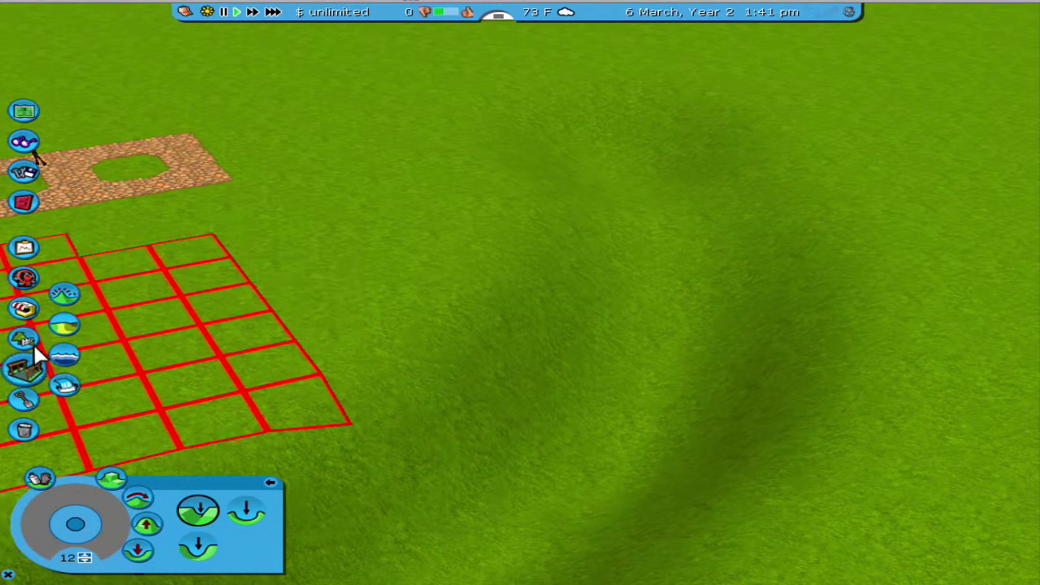
Step: Put away the current brush and select Create canyon from the terrain-lowering options
{"action": "left_click", "coordinate": [27, 312]}
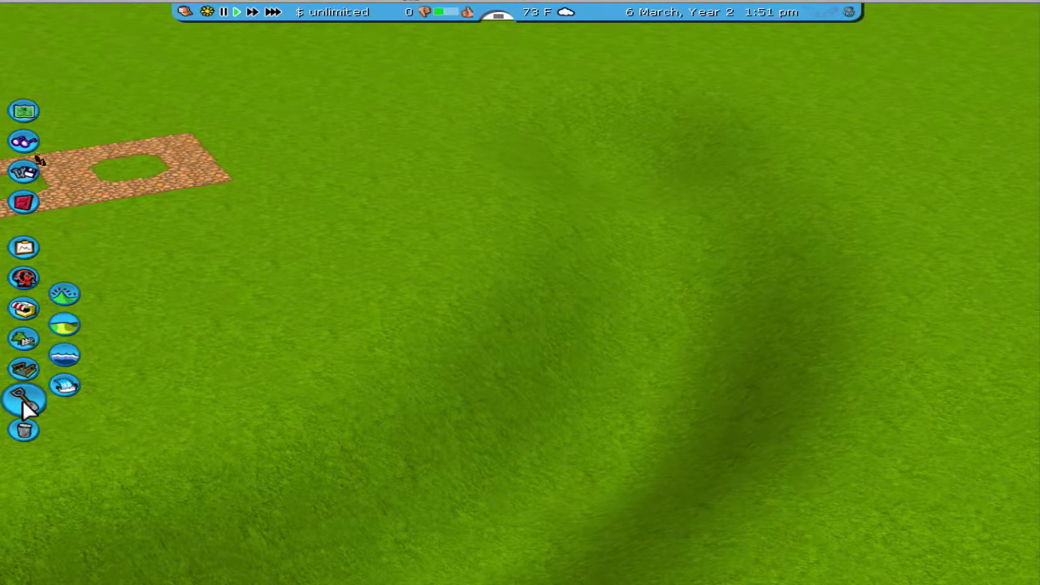
{"action": "left_click", "coordinate": [70, 298]}
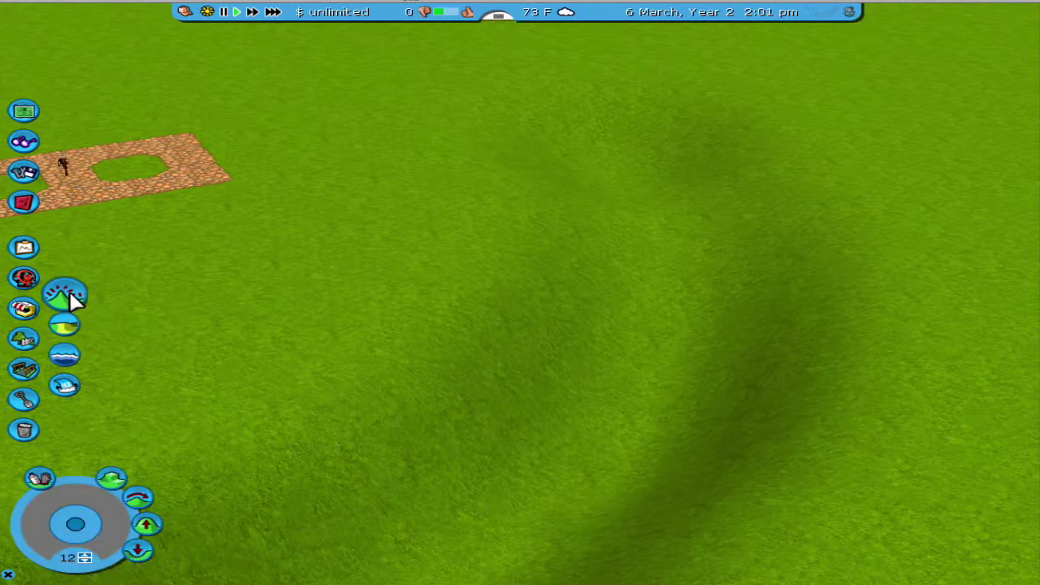
{"action": "left_click", "coordinate": [139, 547]}
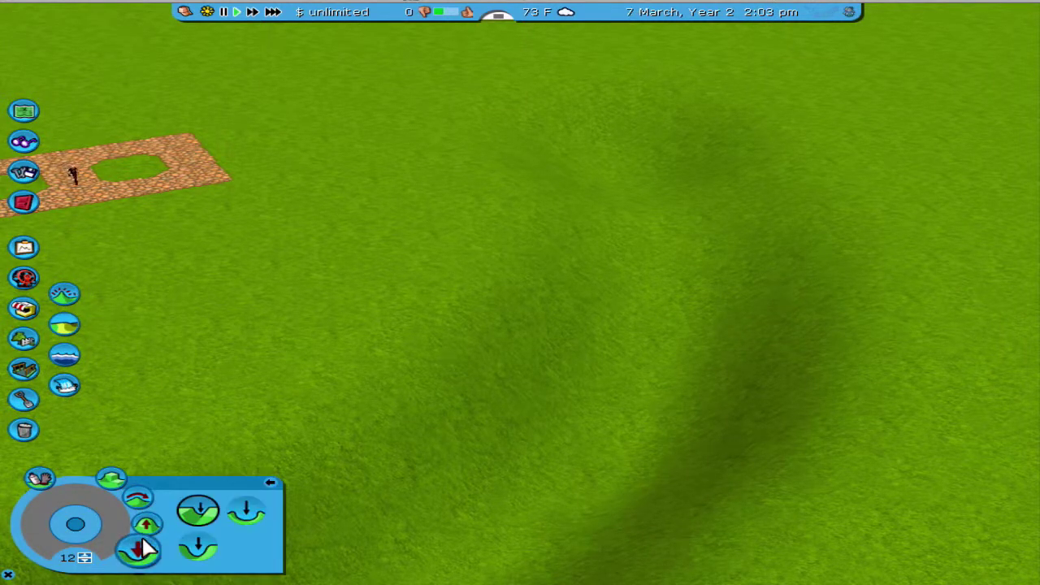
{"action": "left_click", "coordinate": [205, 546]}
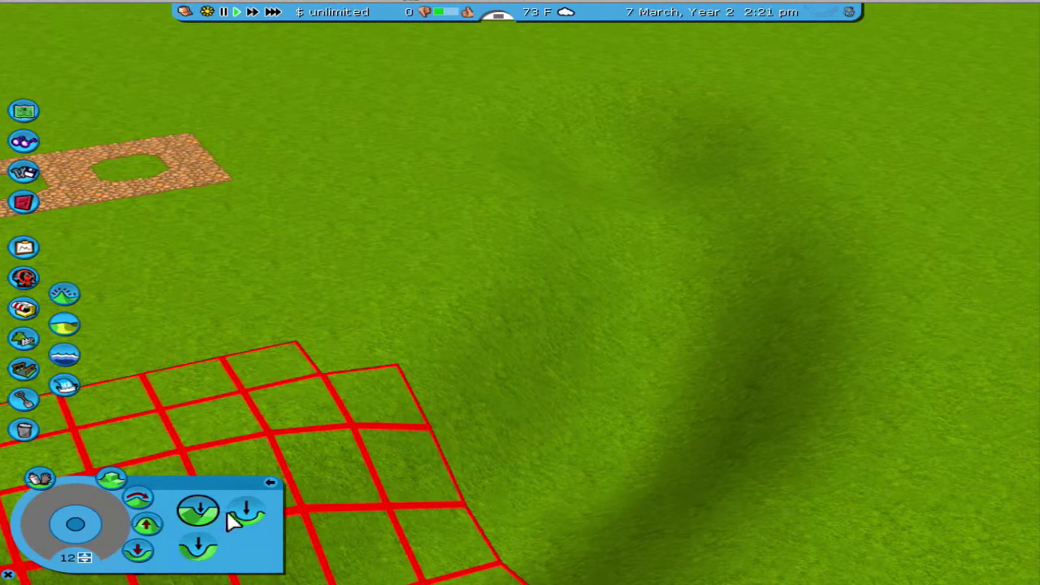
Step: Drag Create canyon along the trench to deepen it into a broad, winding riverbed
{"action": "scroll", "coordinate": [699, 268], "scroll_direction": "down", "scroll_amount": 1}
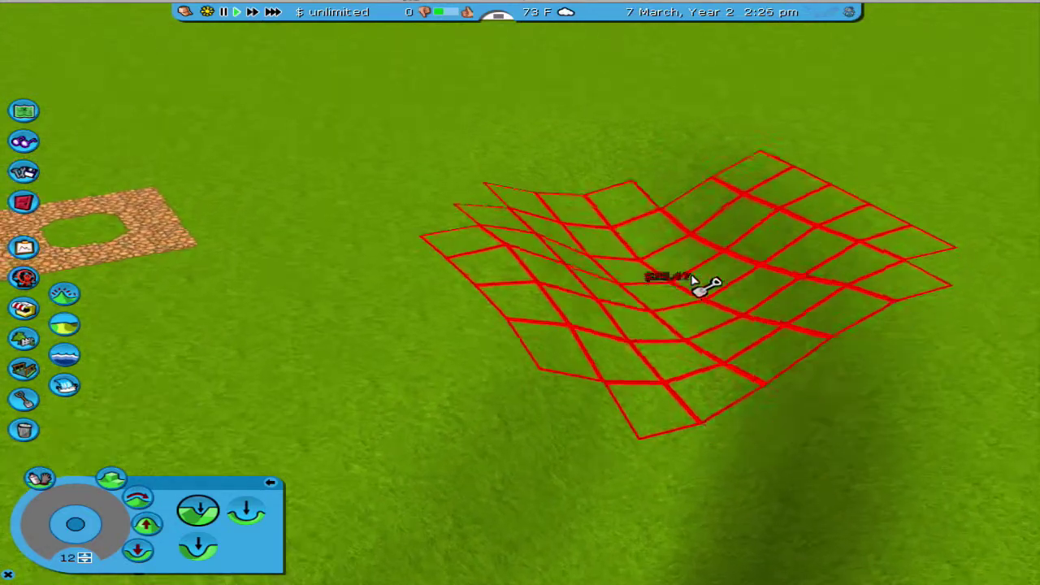
{"action": "scroll", "coordinate": [561, 169], "scroll_direction": "up", "scroll_amount": 2}
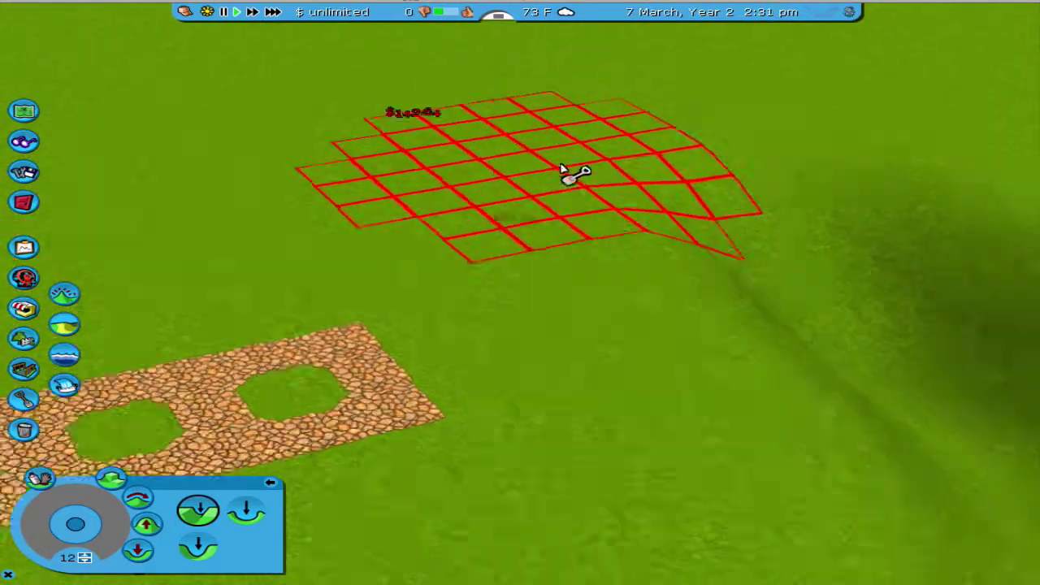
{"action": "scroll", "coordinate": [561, 169], "scroll_direction": "down", "scroll_amount": 1}
{"action": "scroll", "coordinate": [279, 195], "scroll_direction": "up", "scroll_amount": 1}
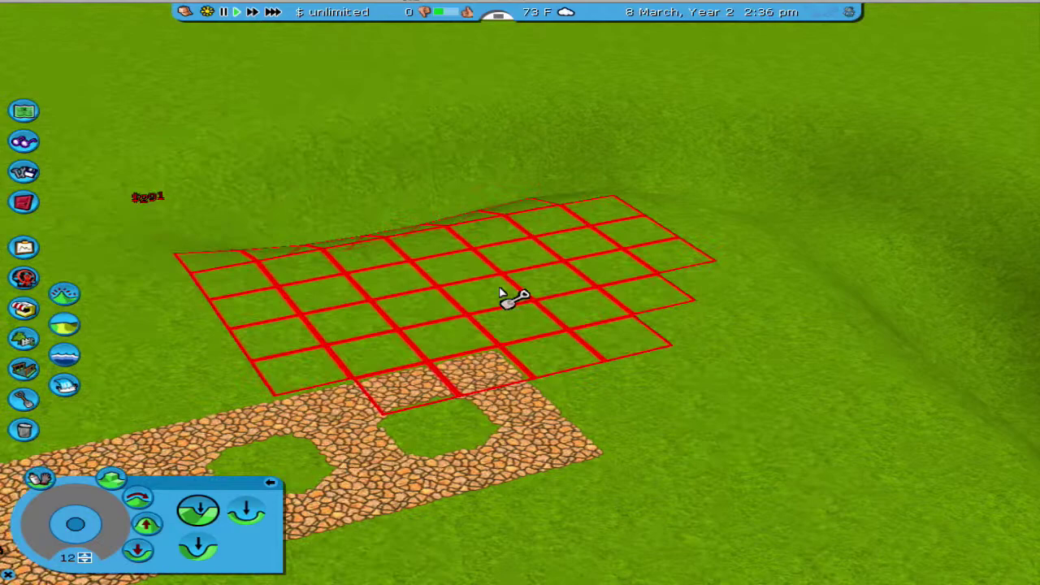
{"action": "key", "text": "Left"}
{"action": "key", "text": "Left"}
{"action": "key", "text": "Left"}
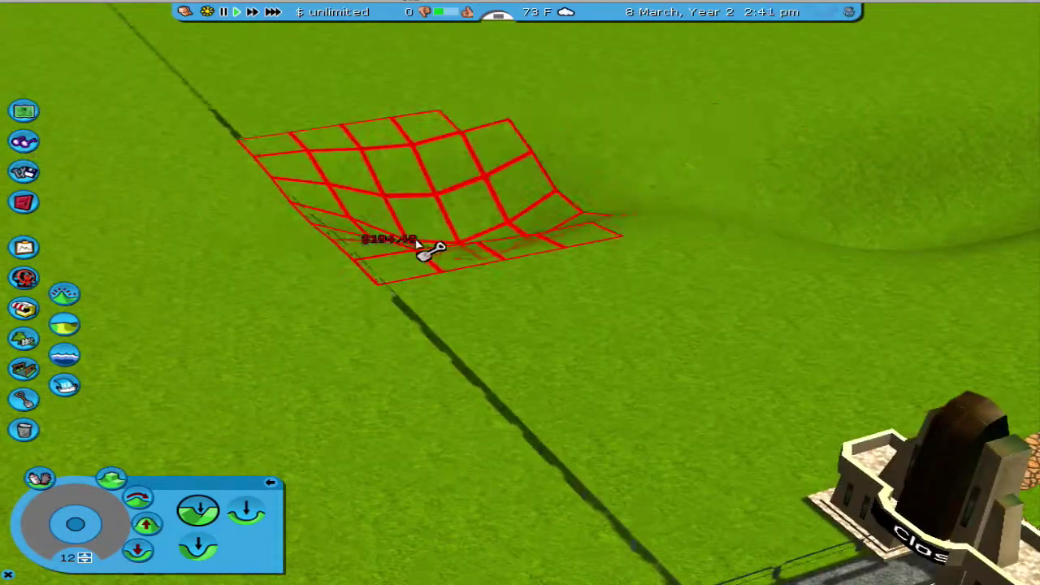
{"action": "key", "text": "Right"}
{"action": "key", "text": "Right"}
{"action": "key", "text": "Right"}
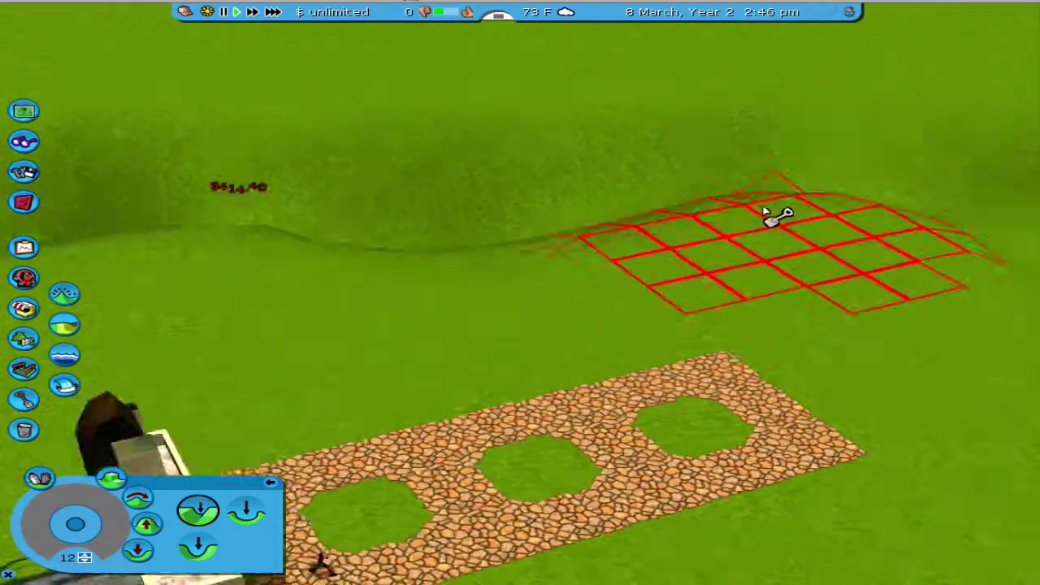
{"action": "mouse_move", "coordinate": [767, 213]}
{"action": "left_mouse_down"}
{"action": "mouse_move", "coordinate": [581, 192]}
{"action": "mouse_move", "coordinate": [609, 507]}
{"action": "mouse_move", "coordinate": [488, 494]}
{"action": "mouse_move", "coordinate": [236, 402]}
{"action": "mouse_move", "coordinate": [399, 336]}
{"action": "mouse_move", "coordinate": [418, 365]}
{"action": "mouse_move", "coordinate": [353, 349]}
{"action": "left_mouse_up"}
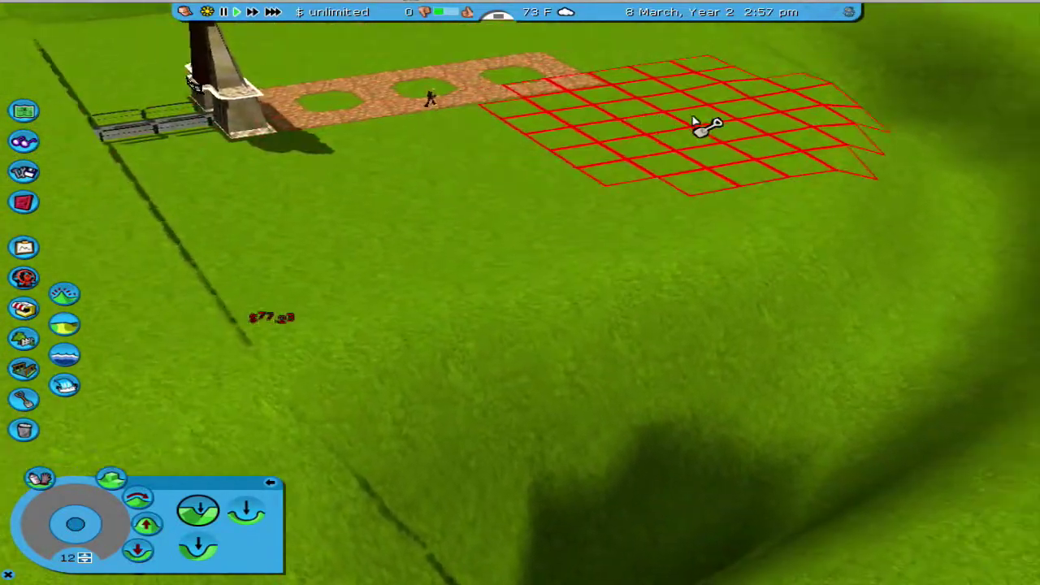
{"action": "key", "text": "Right"}
{"action": "key", "text": "Right"}
{"action": "key", "text": "Right"}
{"action": "key", "text": "Up"}
{"action": "key", "text": "Up"}
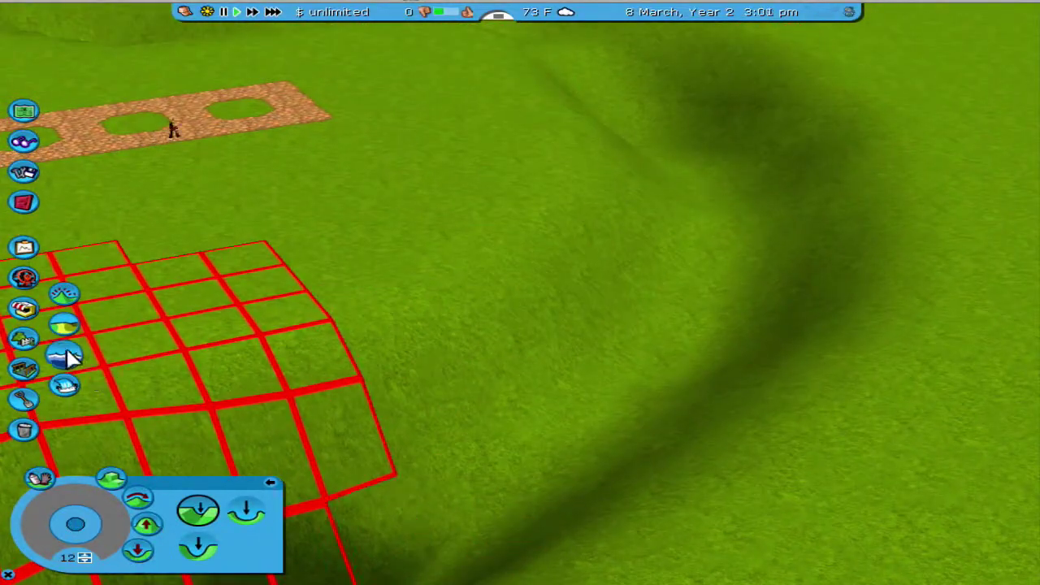
{"action": "key", "text": "Up"}
{"action": "key", "text": "Up"}
{"action": "key", "text": "Right"}
{"action": "key", "text": "Right"}
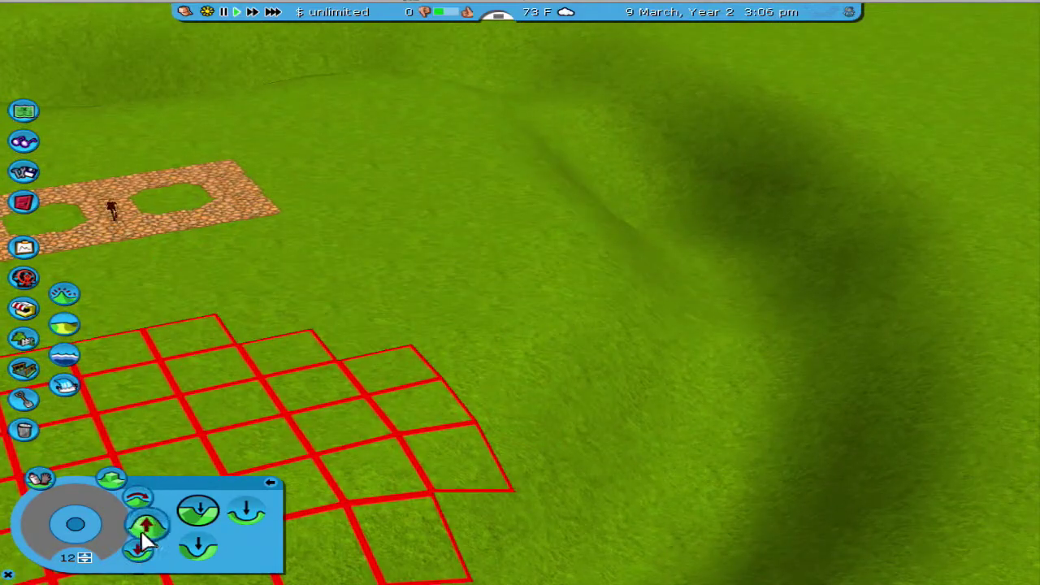
Step: Fill the canyon with water, then orbit around the river bend and park entrance
{"action": "left_click", "coordinate": [65, 366]}
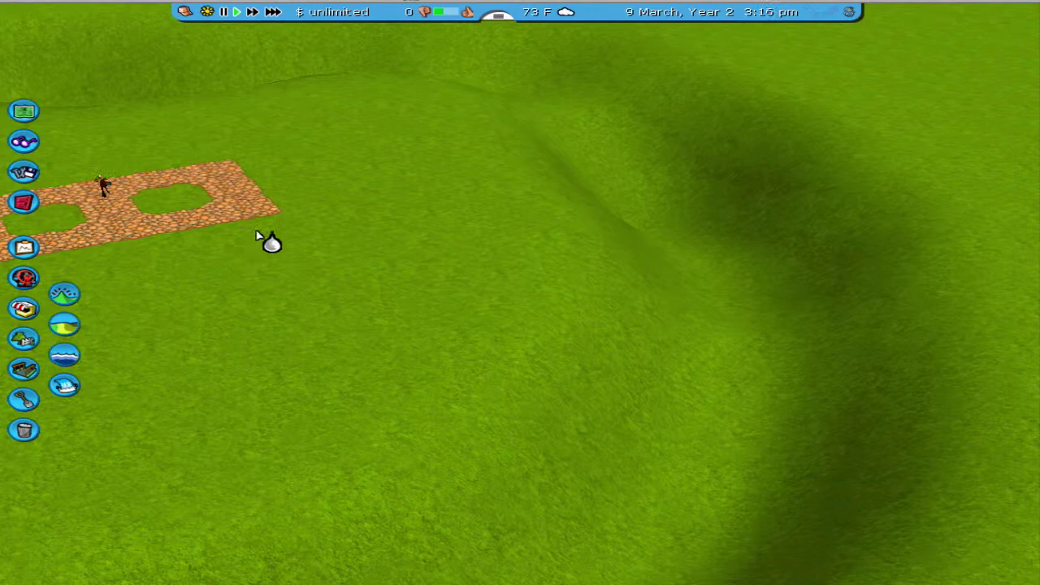
{"action": "left_click", "coordinate": [802, 193]}
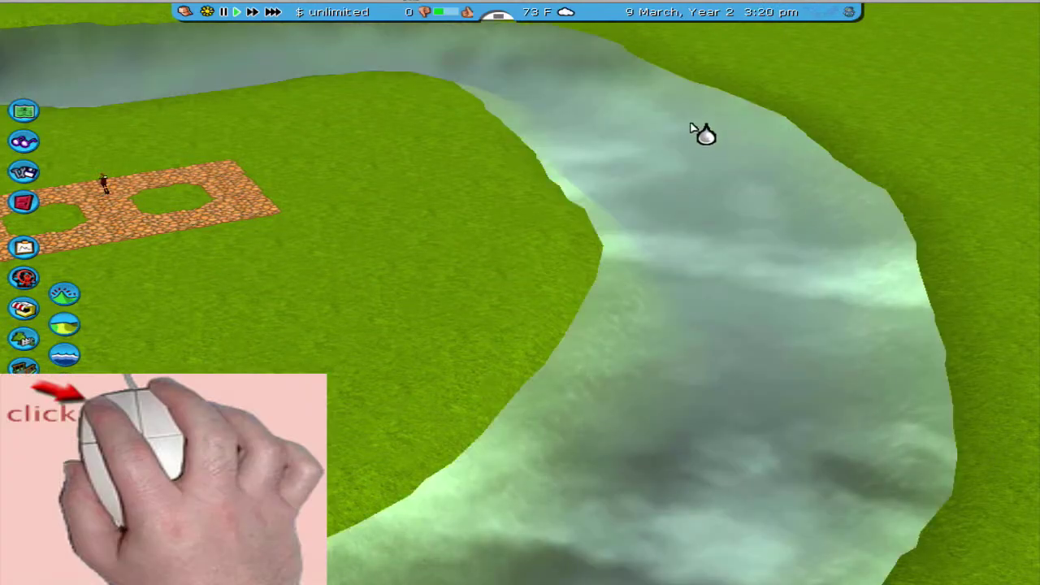
{"action": "key", "text": "Left"}
{"action": "key", "text": "Left"}
{"action": "key", "text": "Left"}
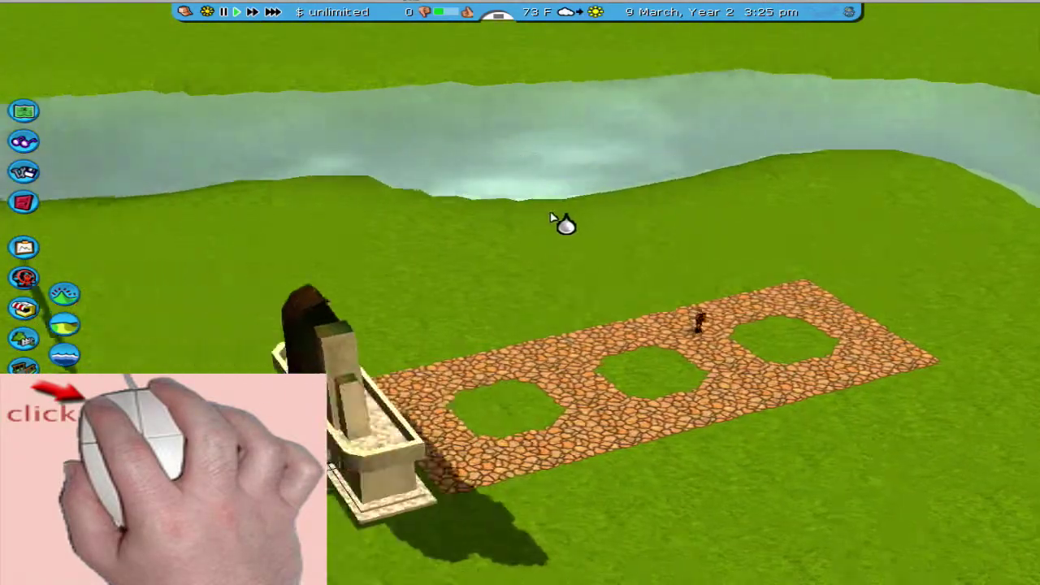
{"action": "key", "text": "Left"}
{"action": "key", "text": "Left"}
{"action": "key", "text": "Left"}
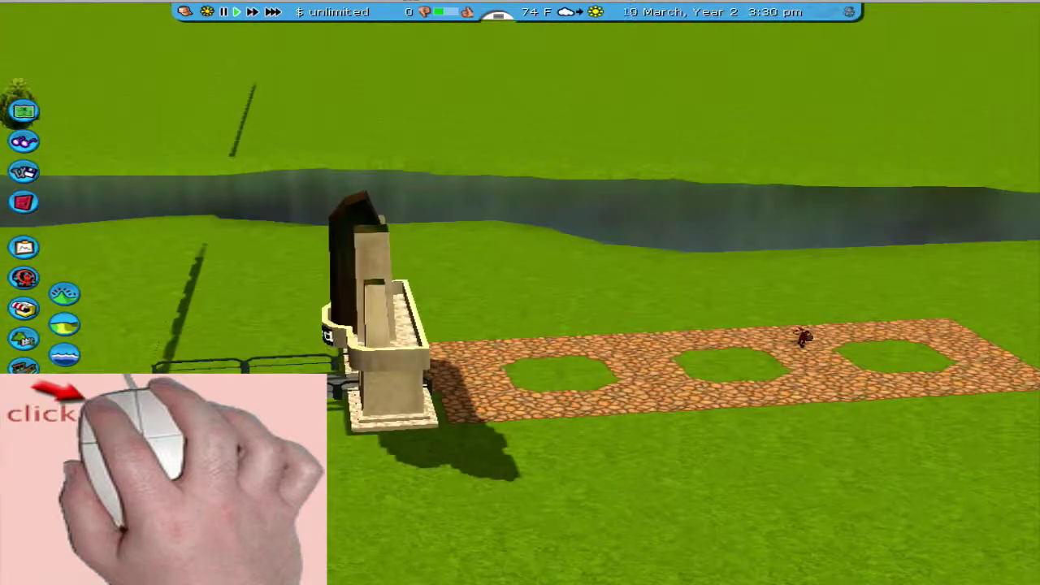
{"action": "key", "text": "Left"}
{"action": "key", "text": "Left"}
{"action": "key", "text": "Left"}
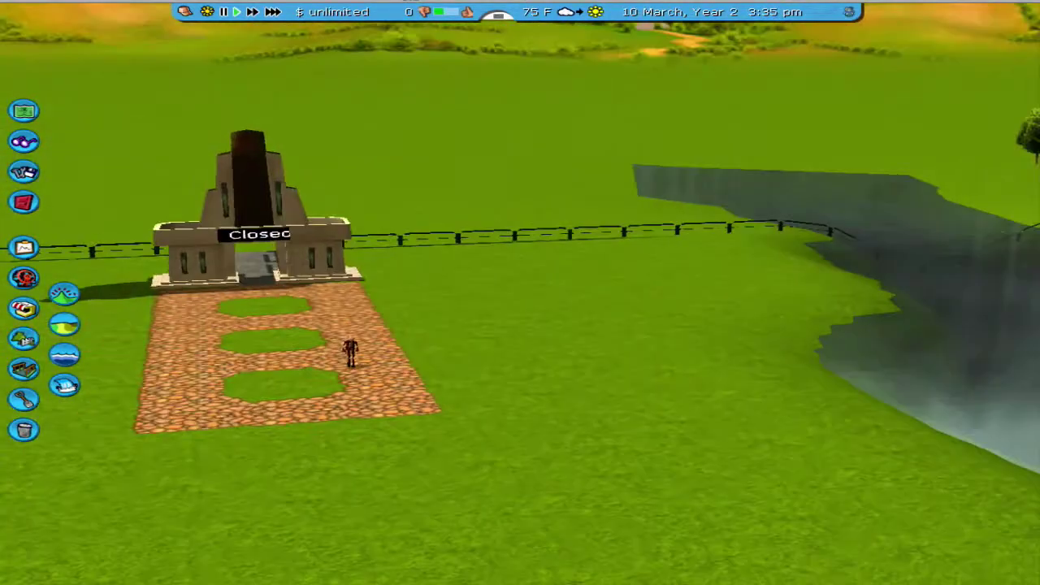
{"action": "key", "text": "Left"}
{"action": "key", "text": "Left"}
{"action": "key", "text": "Left"}
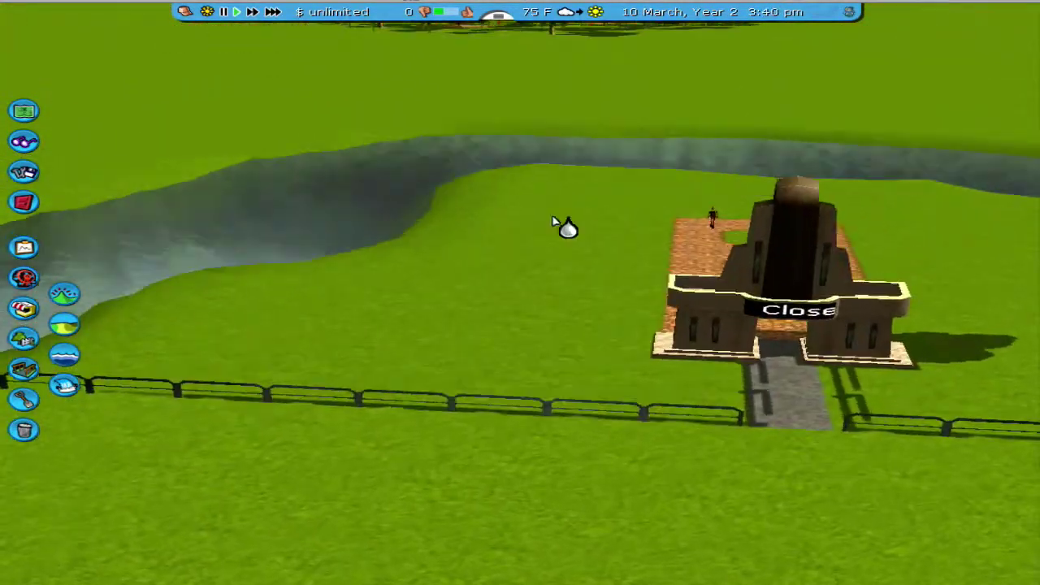
{"action": "key", "text": "Left"}
{"action": "key", "text": "Left"}
{"action": "key", "text": "Left"}
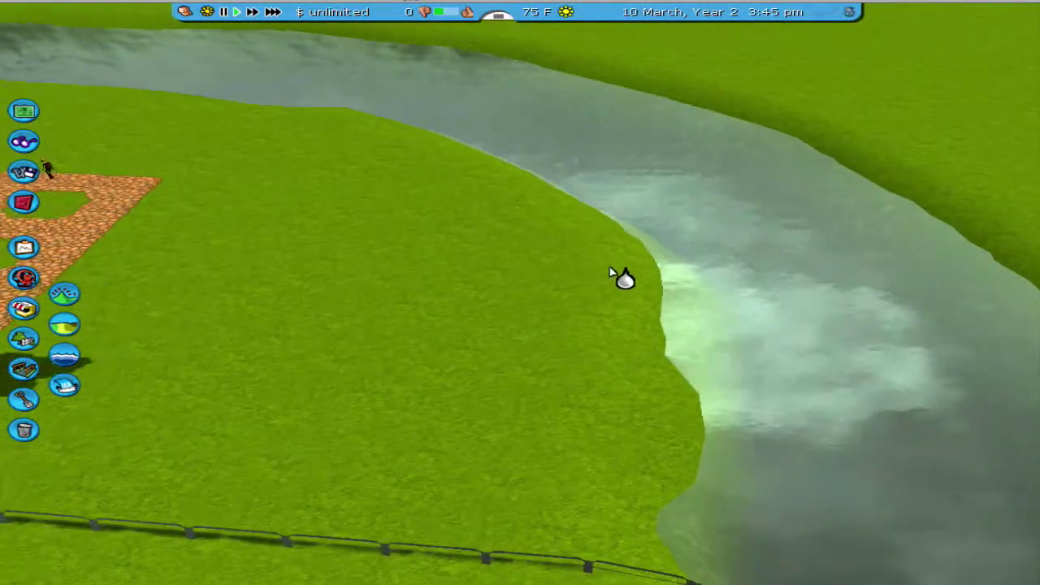
{"action": "key", "text": "Left"}
Step: Orbit the camera along the full length of the dug riverbed
{"action": "scroll", "coordinate": [728, 319], "scroll_direction": "down", "scroll_amount": 3}
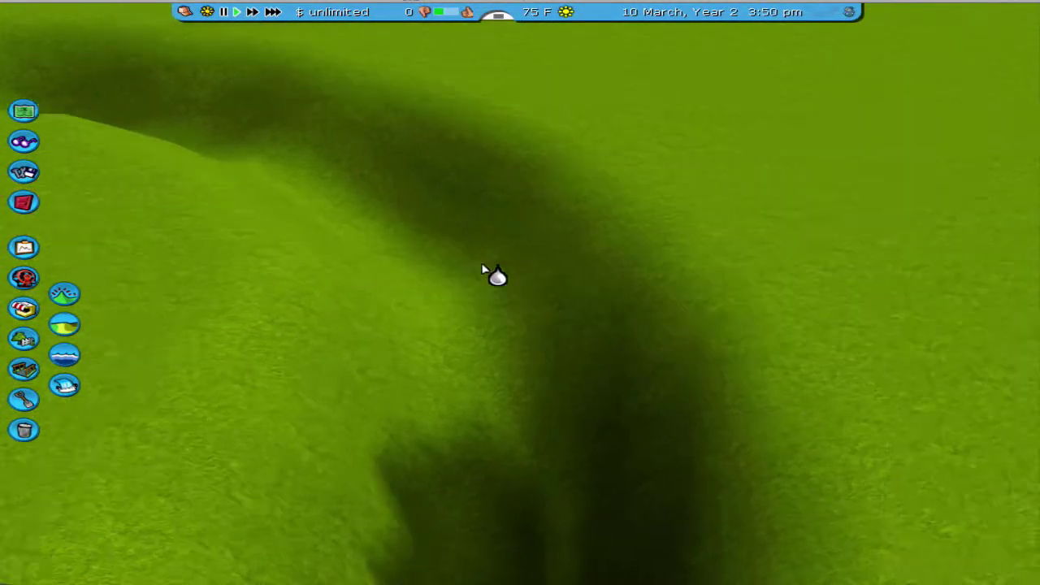
{"action": "key", "text": "Left"}
{"action": "key", "text": "Left"}
{"action": "key", "text": "Left"}
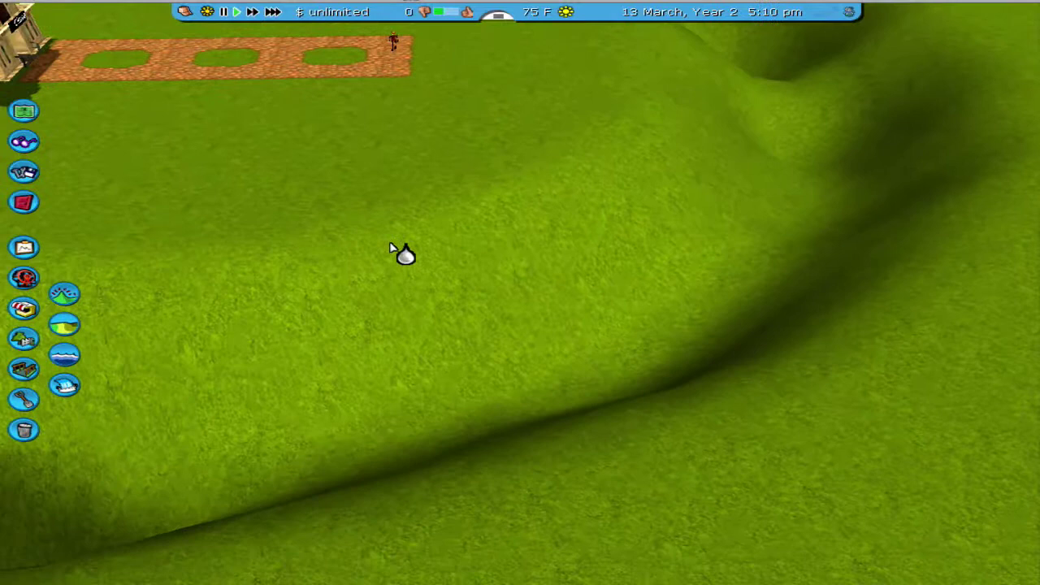
{"action": "key", "text": "Left"}
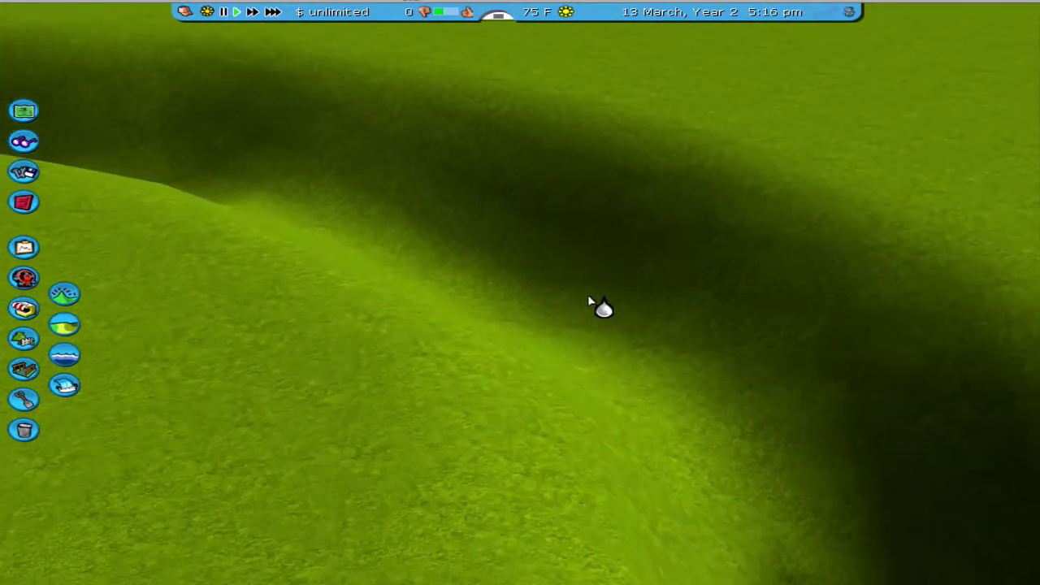
{"action": "key", "text": "Left"}
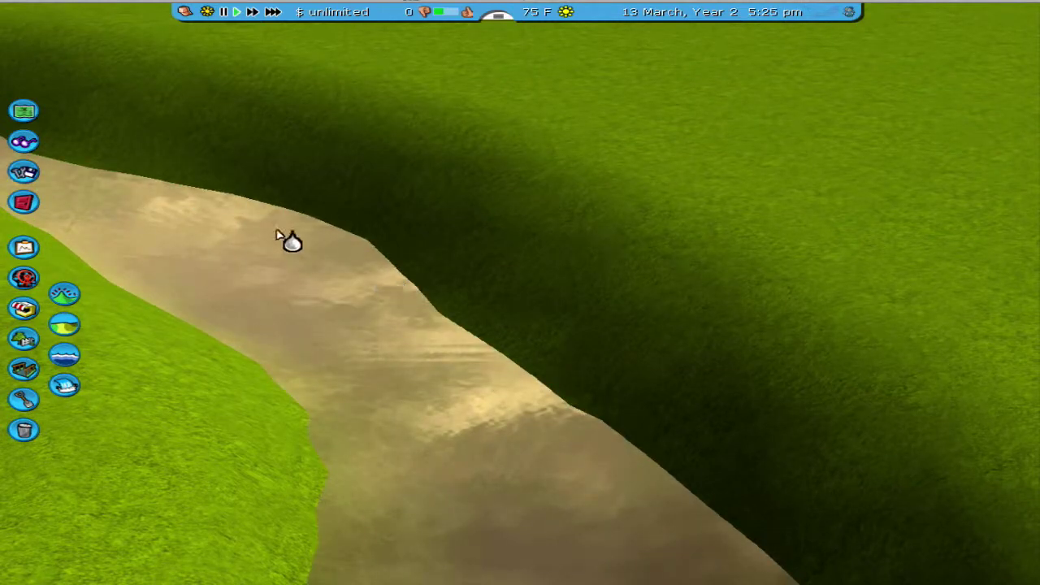
{"action": "key", "text": "Left"}
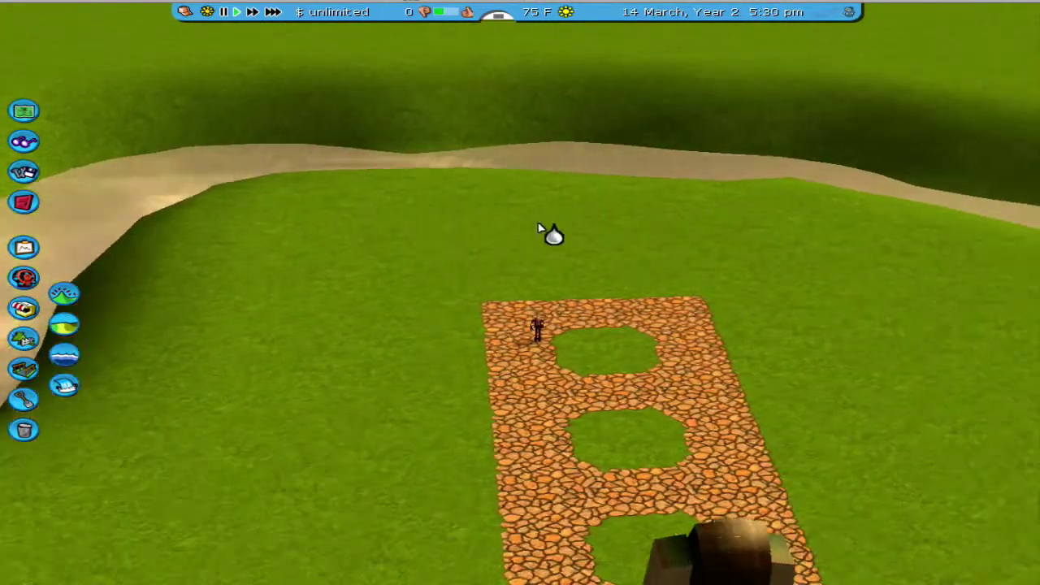
{"action": "key", "text": "Left"}
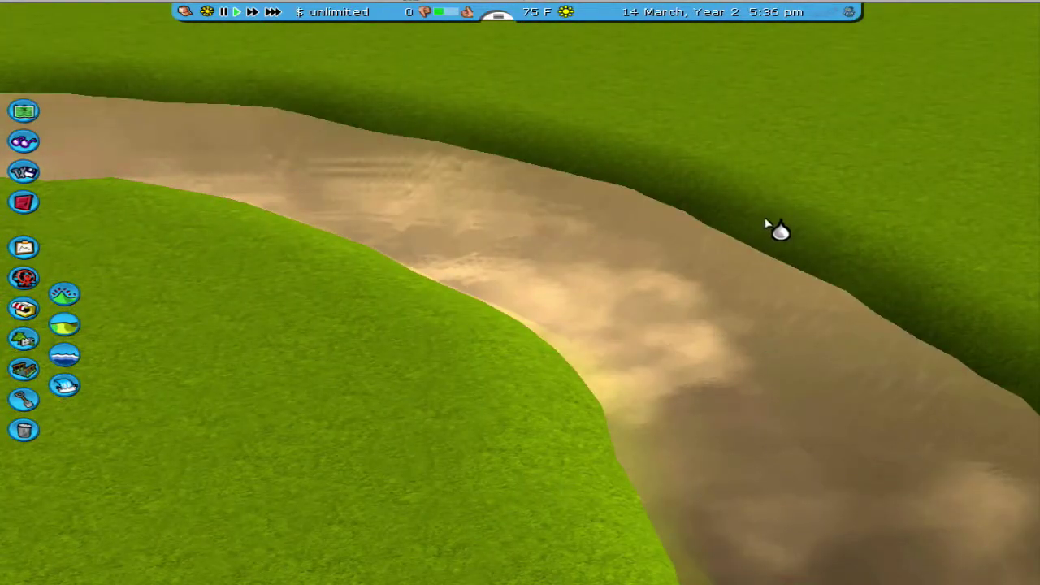
Step: Orbit around the entrance building and bring up the size-12 terrain-shaping controls
{"action": "key", "text": "Right"}
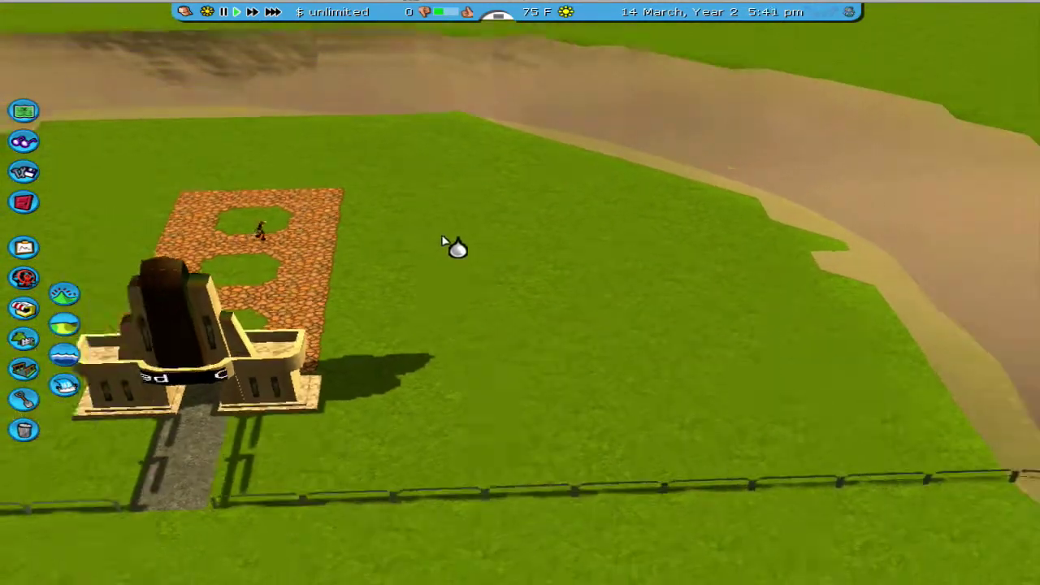
{"action": "key", "text": "Left"}
{"action": "key", "text": "Right"}
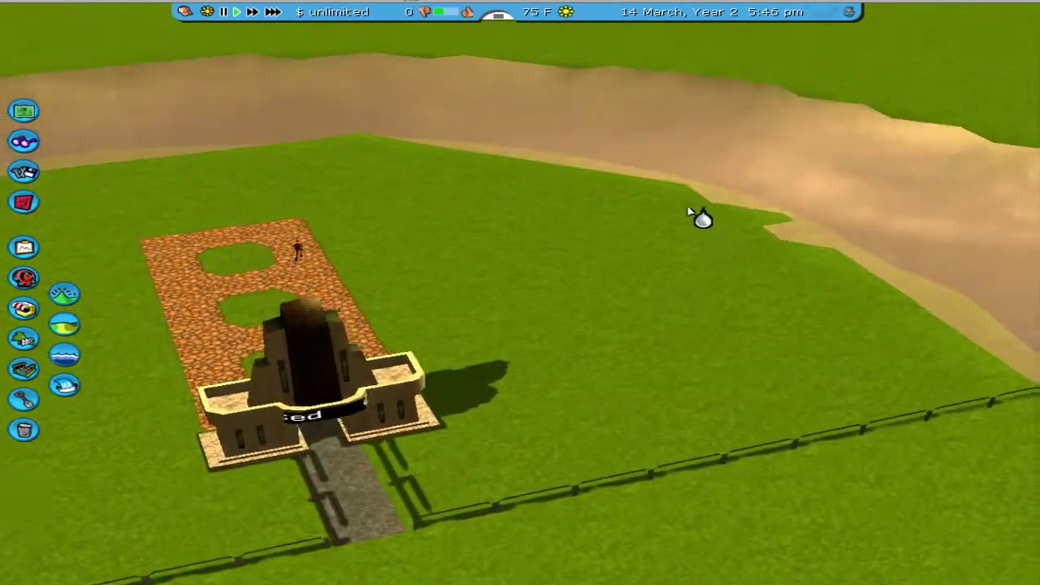
{"action": "key", "text": "Left"}
{"action": "key", "text": "Right"}
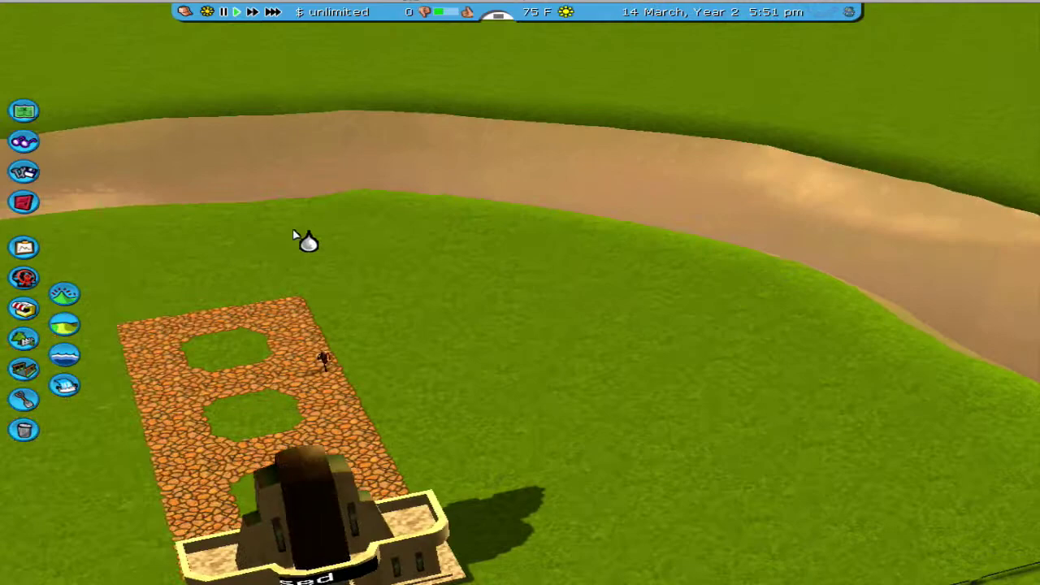
{"action": "key", "text": "Left"}
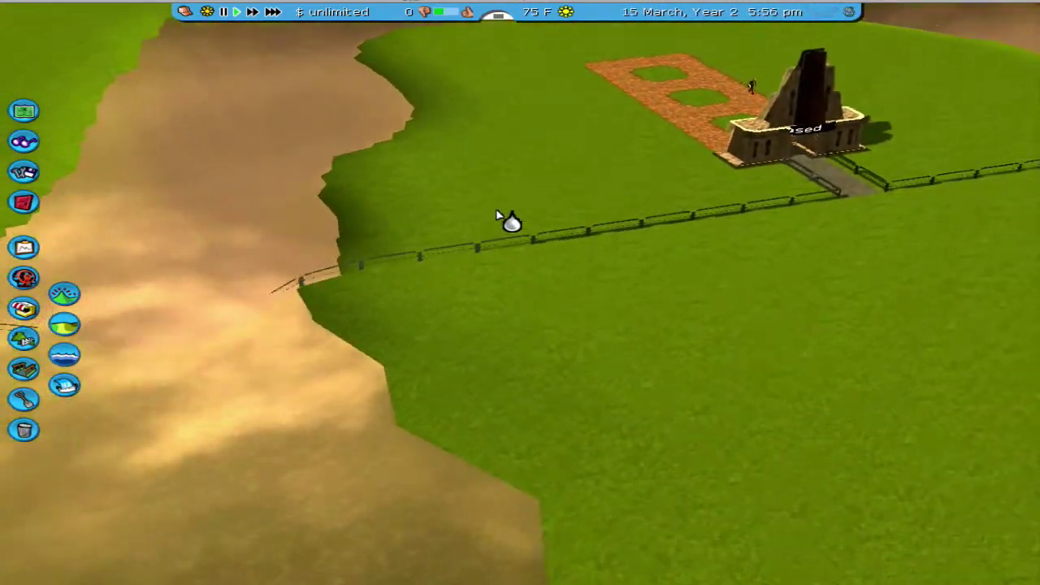
{"action": "key", "text": "Left"}
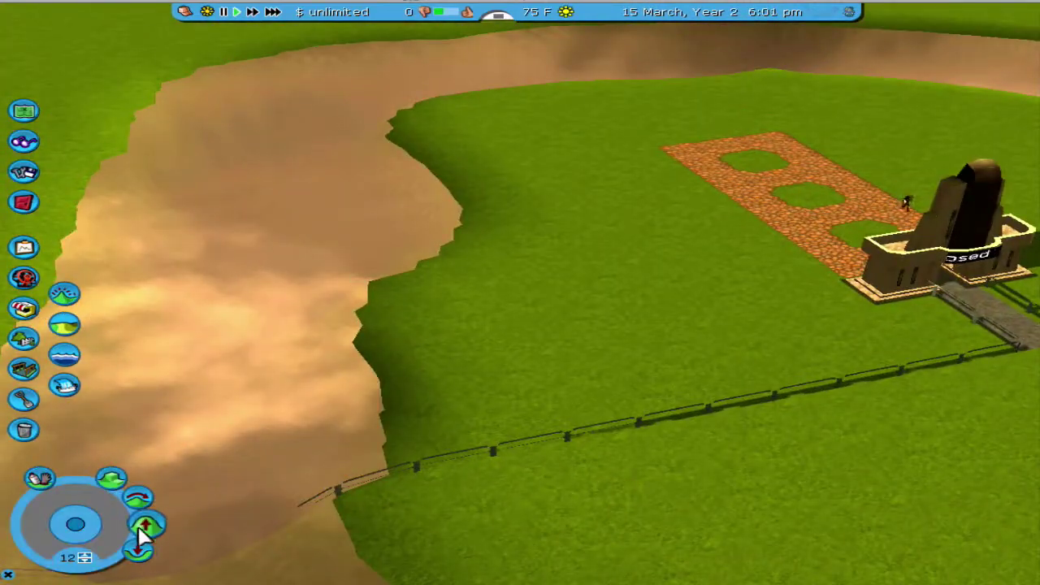
Step: Raise the riverbed beside the entrance path into grassy mounds with two raise-land drags
{"action": "left_click", "coordinate": [144, 527]}
{"action": "scroll", "coordinate": [390, 325], "scroll_direction": "up", "scroll_amount": 3}
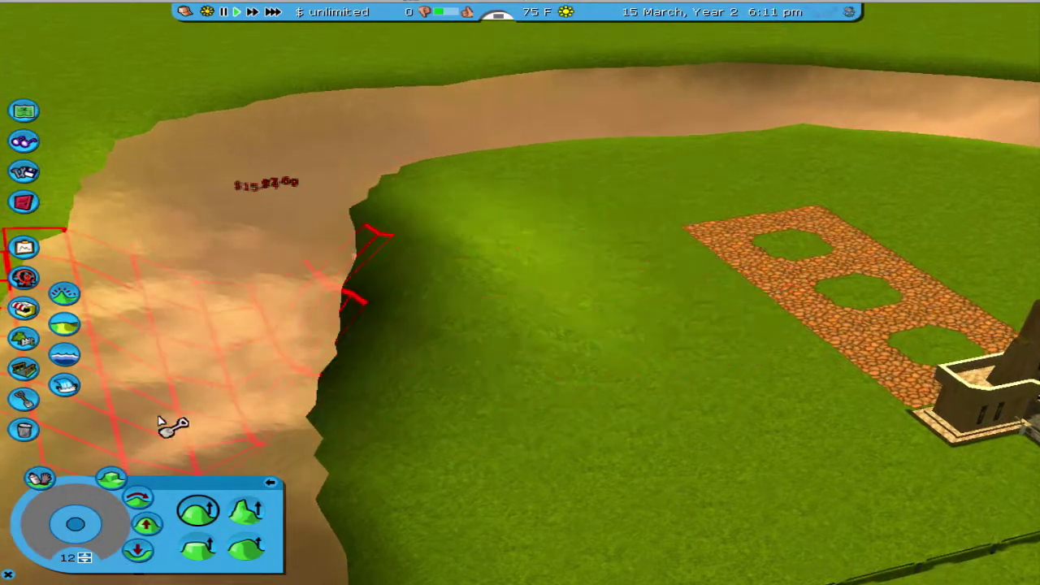
{"action": "left_click_drag", "start_coordinate": [361, 341], "coordinate": [404, 317]}
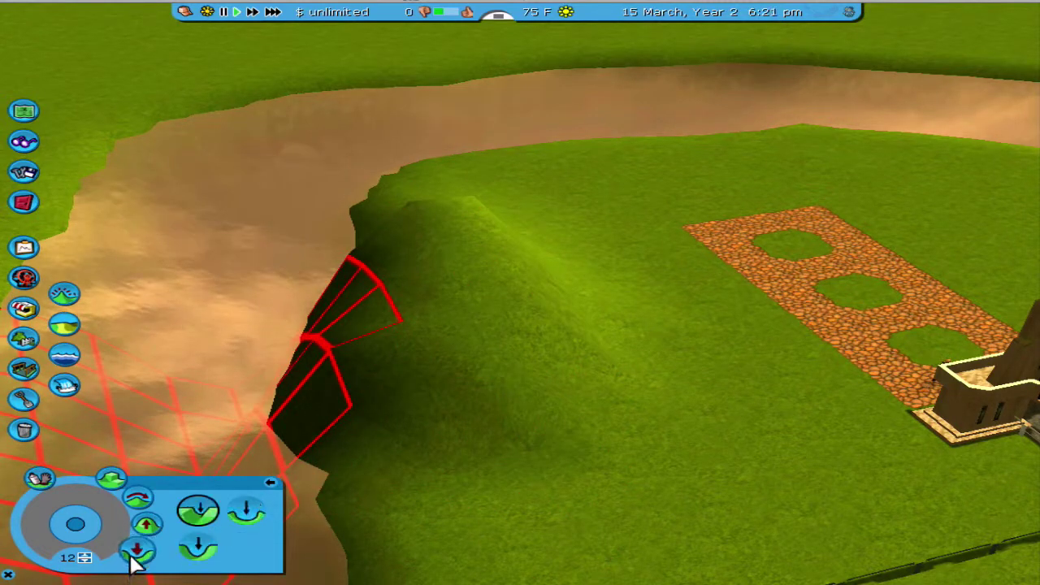
{"action": "mouse_move", "coordinate": [383, 348]}
{"action": "left_mouse_down"}
{"action": "mouse_move", "coordinate": [399, 233]}
{"action": "mouse_move", "coordinate": [423, 276]}
{"action": "mouse_move", "coordinate": [465, 295]}
{"action": "mouse_move", "coordinate": [441, 365]}
{"action": "mouse_move", "coordinate": [425, 292]}
{"action": "mouse_move", "coordinate": [332, 221]}
{"action": "left_mouse_up"}
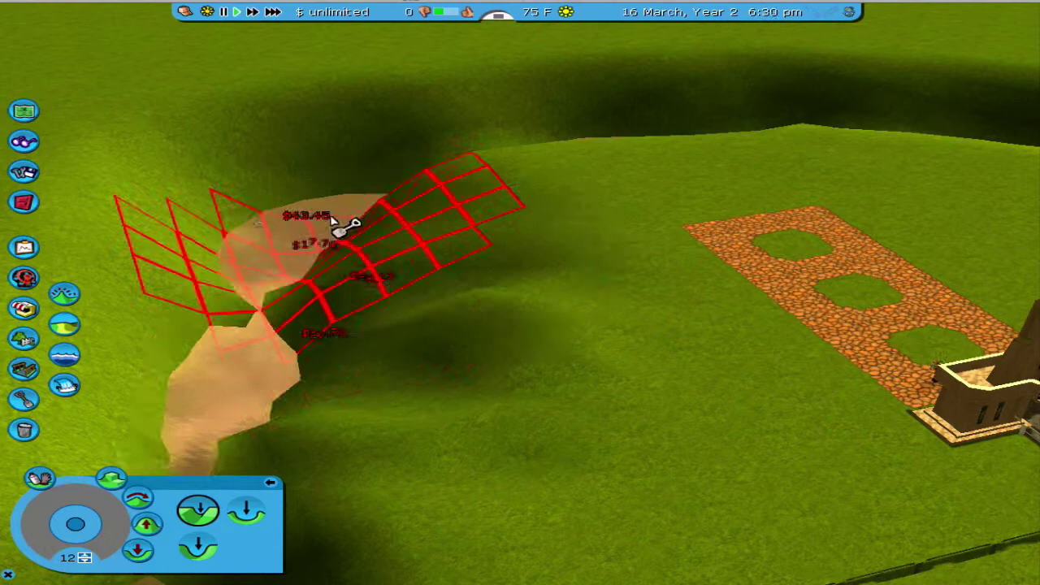
{"action": "key", "text": "Escape"}
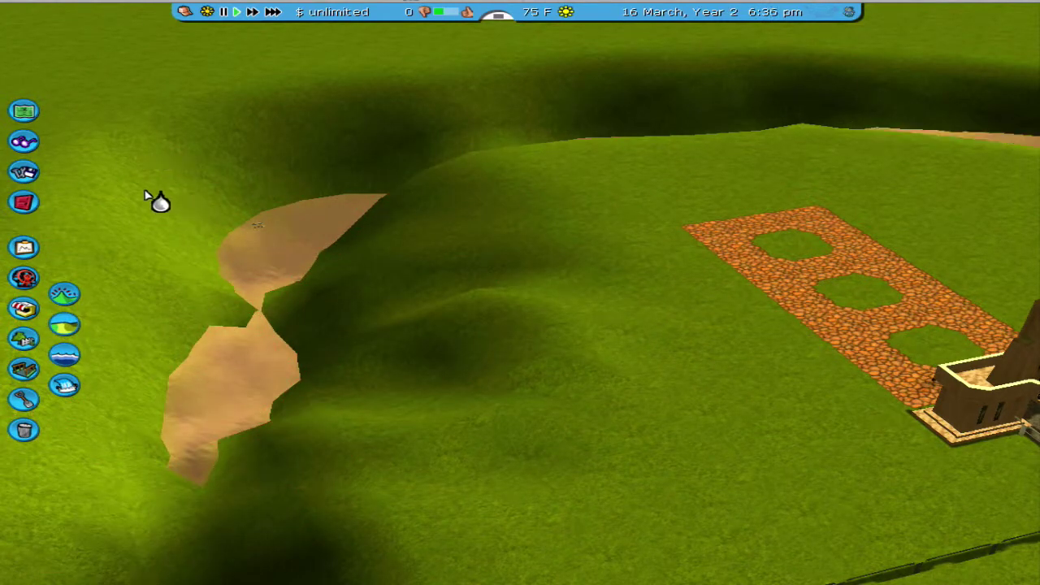
{"action": "scroll", "coordinate": [318, 233], "scroll_direction": "up", "scroll_amount": 5}
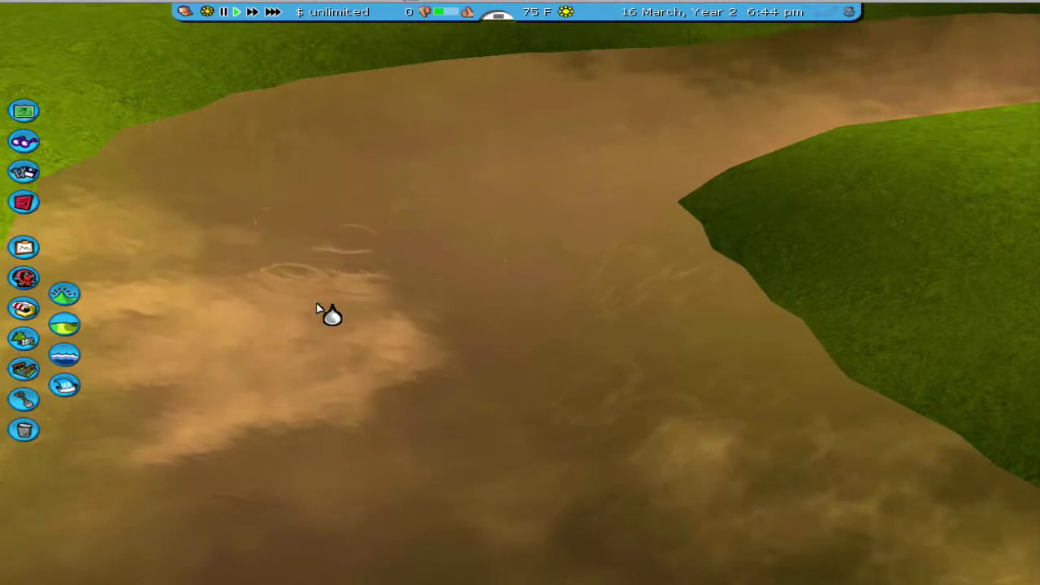
{"action": "scroll", "coordinate": [318, 308], "scroll_direction": "up", "scroll_amount": 5}
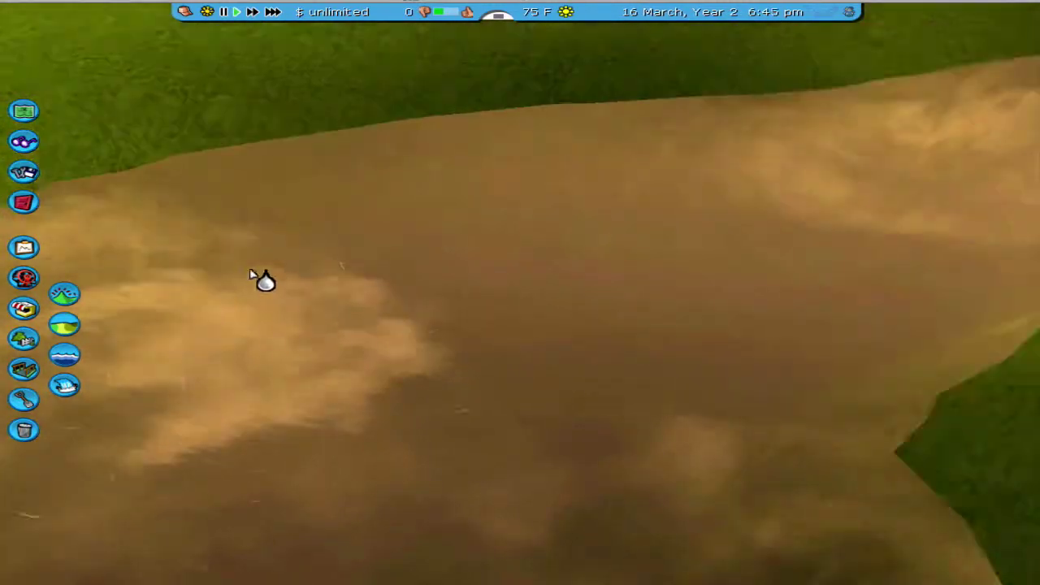
{"action": "scroll", "coordinate": [276, 342], "scroll_direction": "down", "scroll_amount": 5}
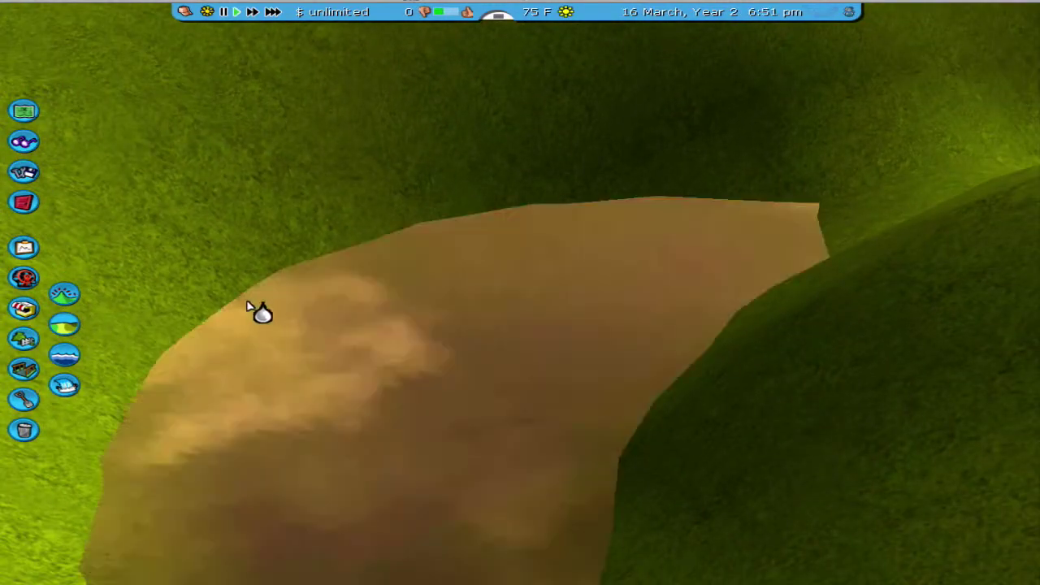
{"action": "scroll", "coordinate": [171, 244], "scroll_direction": "up", "scroll_amount": 3}
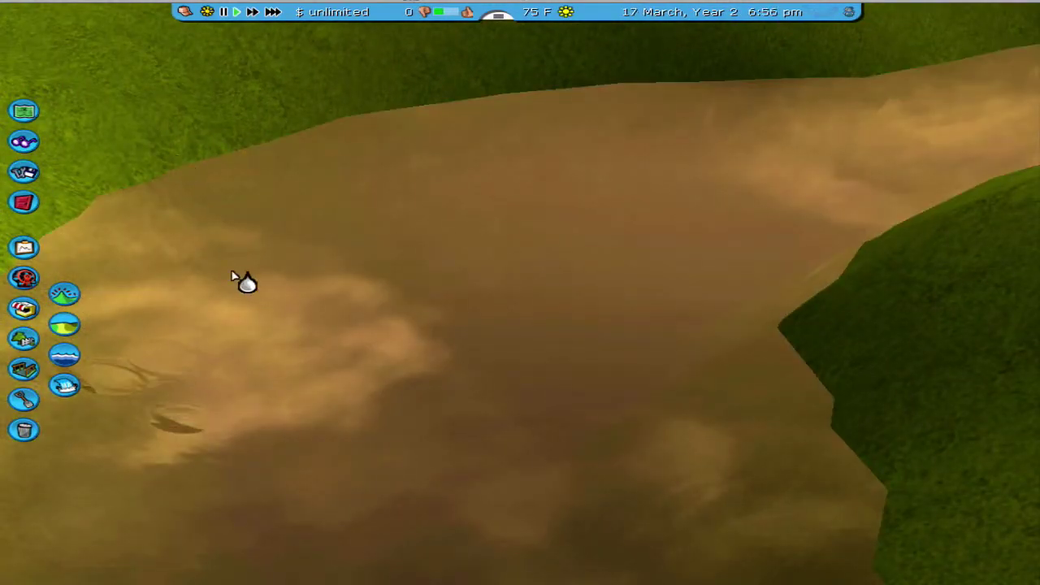
{"action": "scroll", "coordinate": [232, 276], "scroll_direction": "down", "scroll_amount": 5}
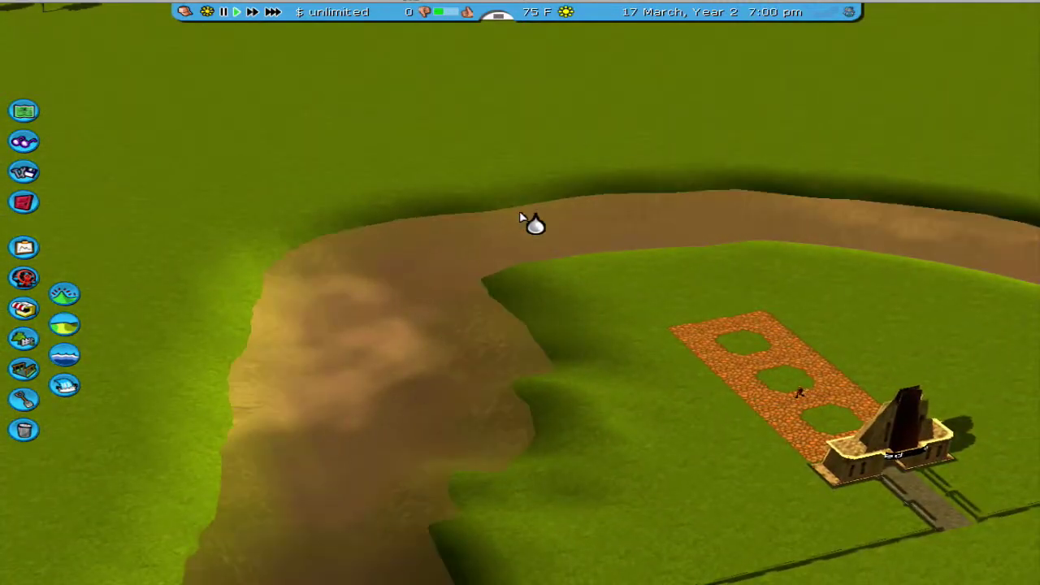
{"action": "scroll", "coordinate": [607, 386], "scroll_direction": "up", "scroll_amount": 5}
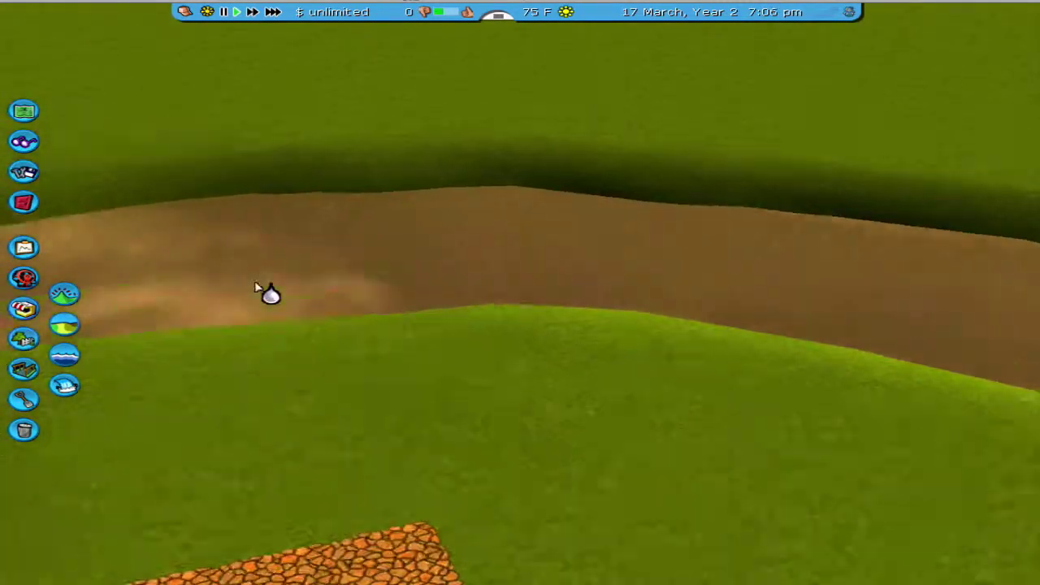
{"action": "scroll", "coordinate": [258, 289], "scroll_direction": "up", "scroll_amount": 3}
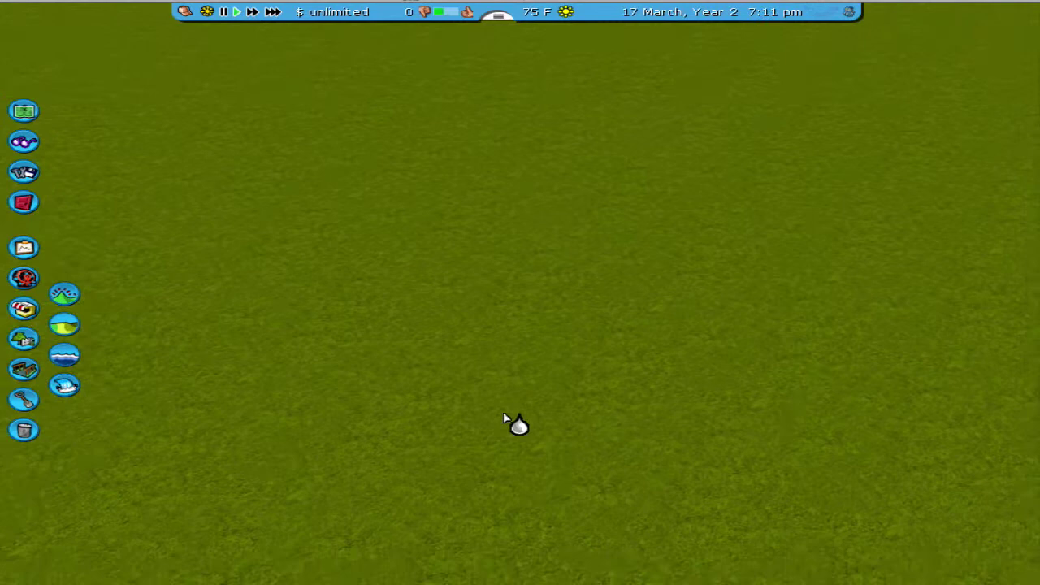
{"action": "key", "text": "Down"}
{"action": "key", "text": "Left"}
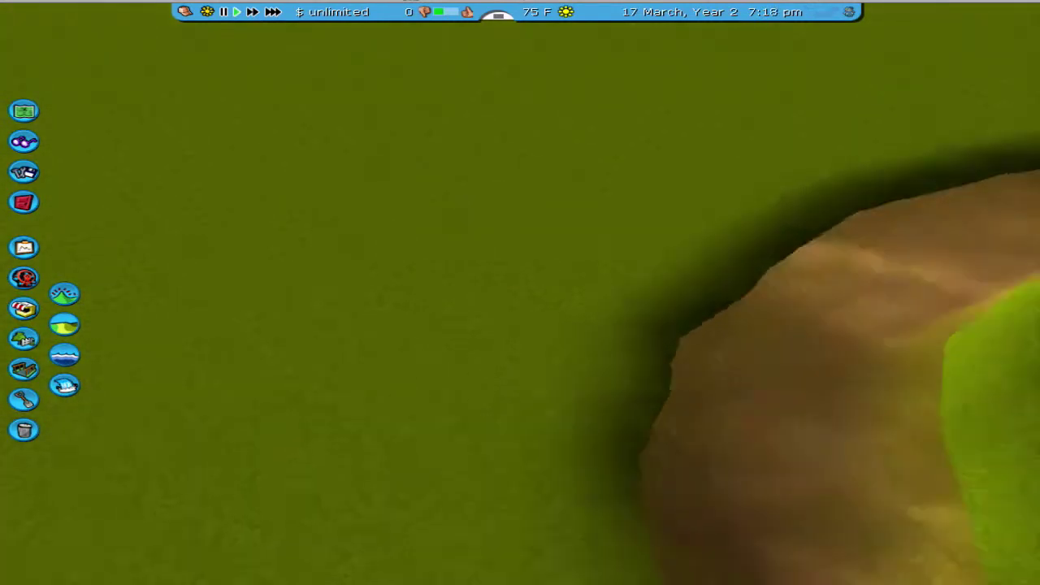
{"action": "key", "text": "Left"}
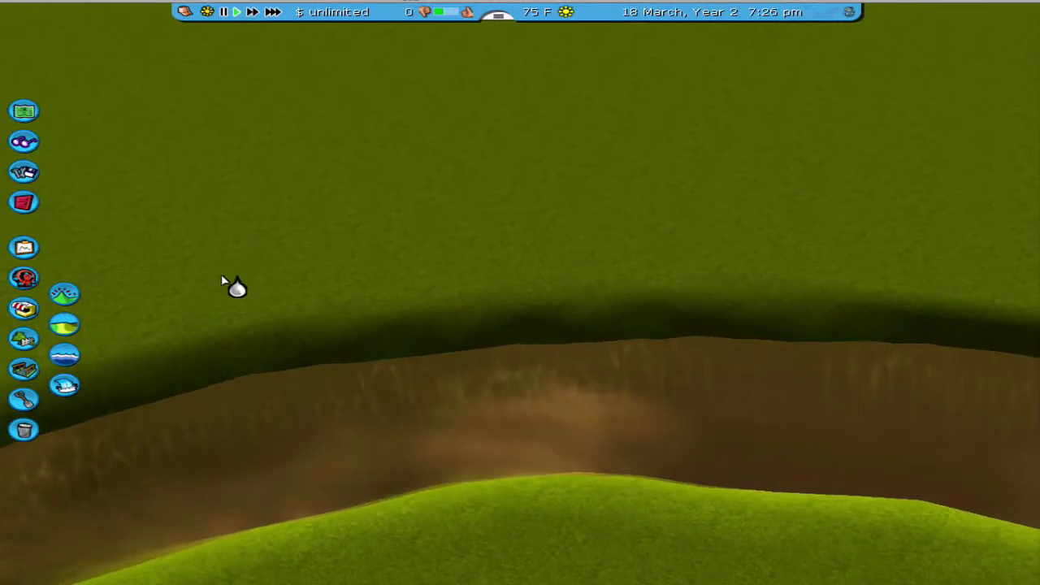
{"action": "key", "text": "Up"}
{"action": "key", "text": "Down"}
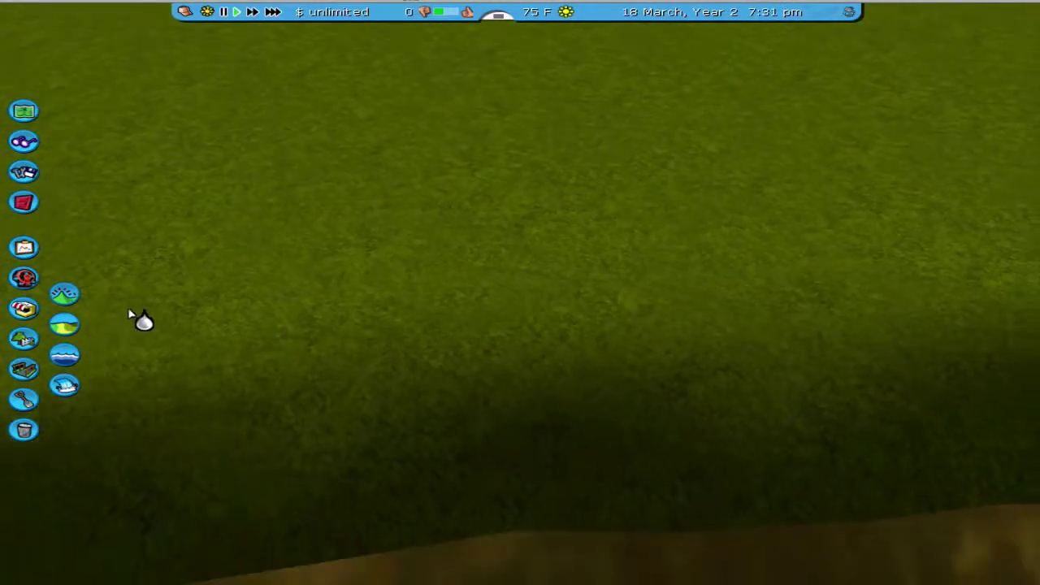
{"action": "key", "text": "Down"}
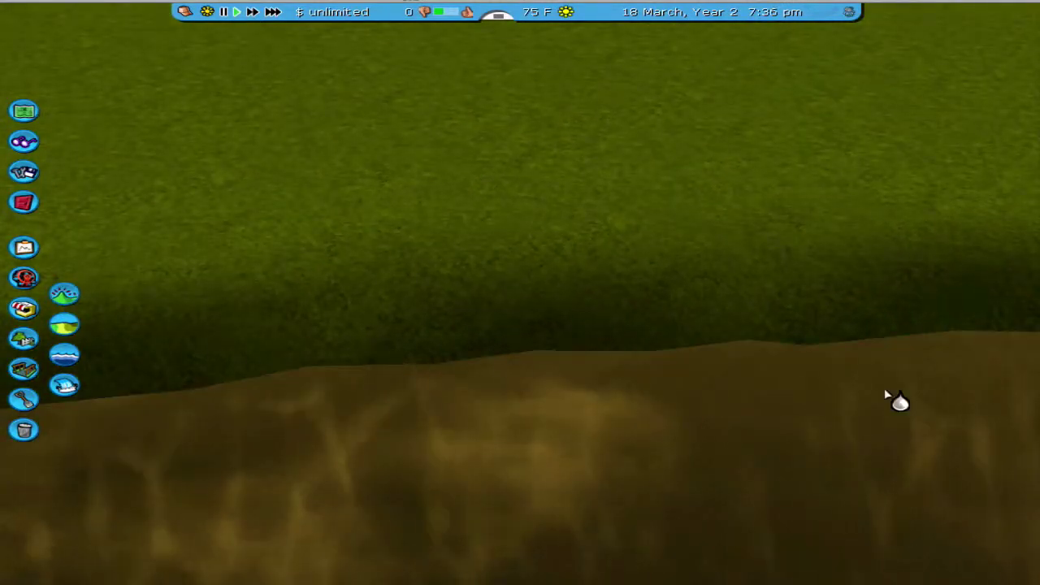
{"action": "key", "text": "Down"}
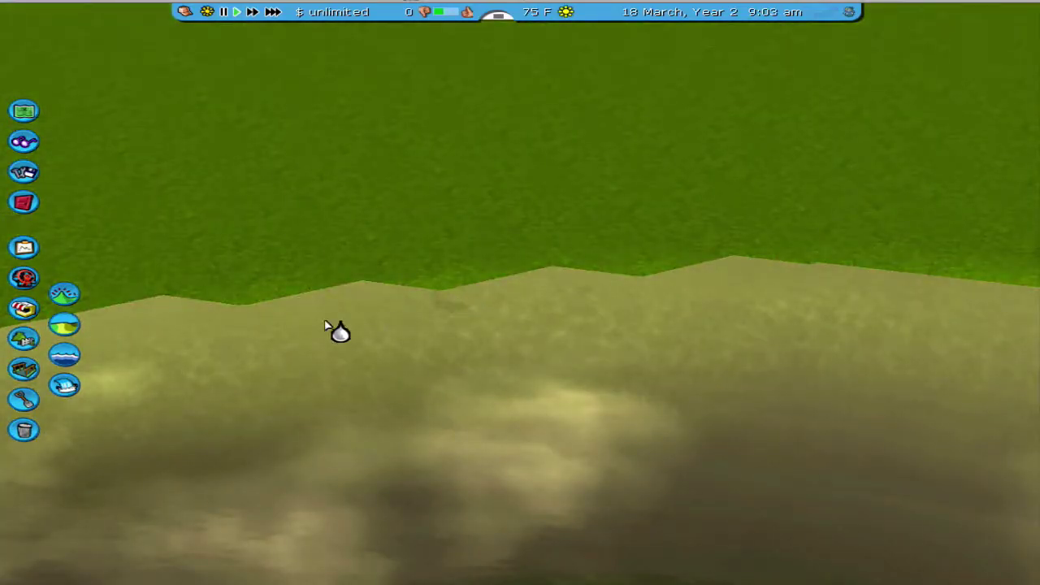
Step: Raise the marked square block of land into a tall plateau beside the river
{"action": "left_click", "coordinate": [61, 299]}
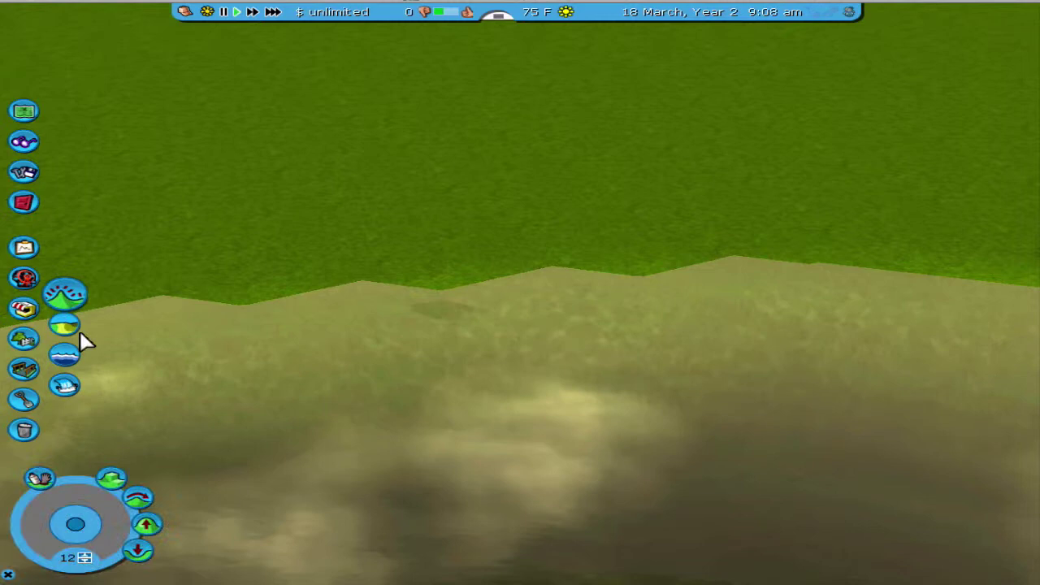
{"action": "left_click", "coordinate": [126, 476]}
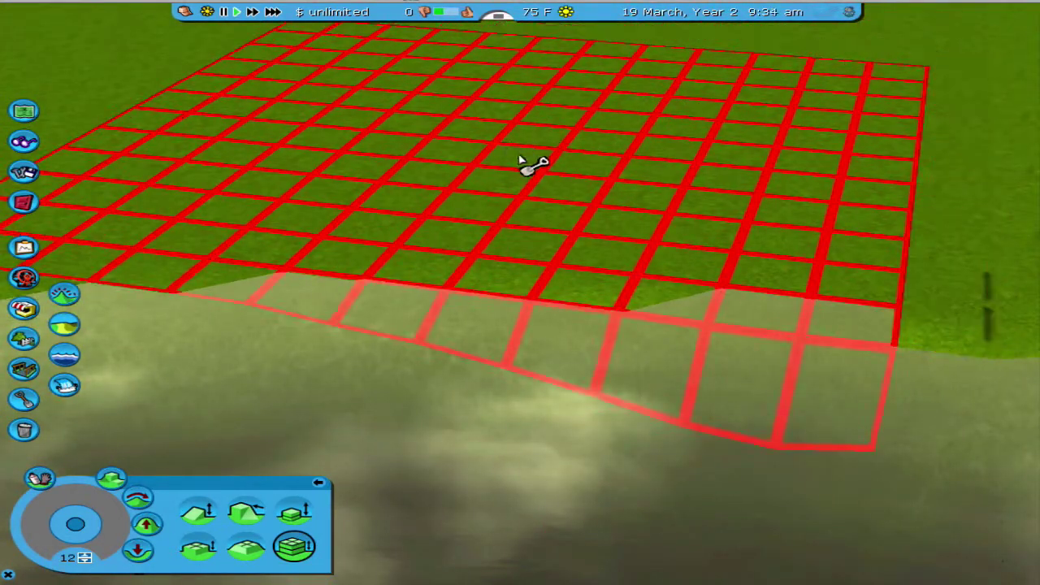
{"action": "mouse_move", "coordinate": [530, 162]}
{"action": "left_mouse_down"}
{"action": "mouse_move", "coordinate": [529, 23]}
{"action": "mouse_move", "coordinate": [592, 14]}
{"action": "left_mouse_up"}
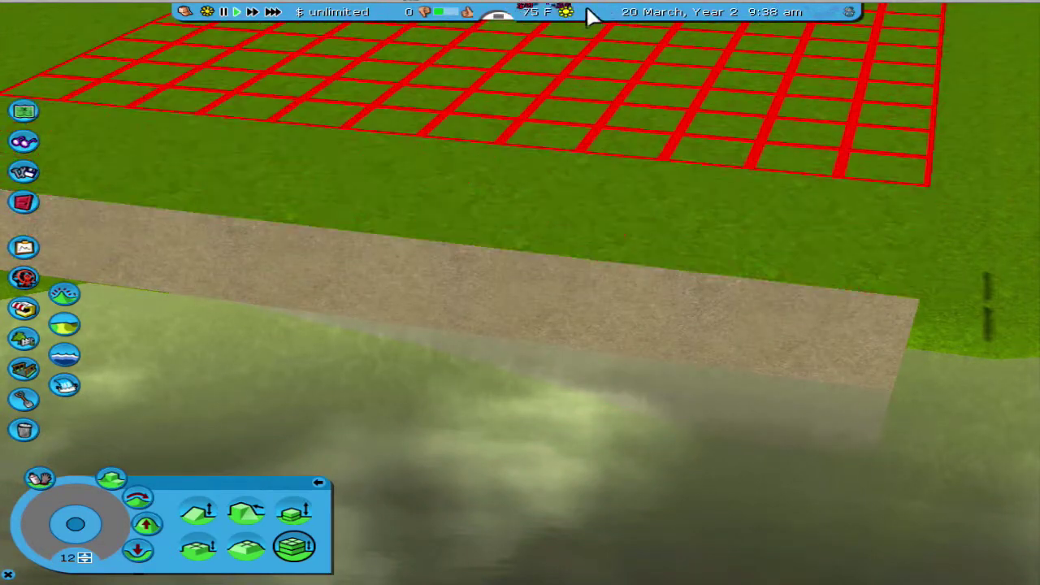
{"action": "scroll", "coordinate": [567, 91], "scroll_direction": "down", "scroll_amount": 3}
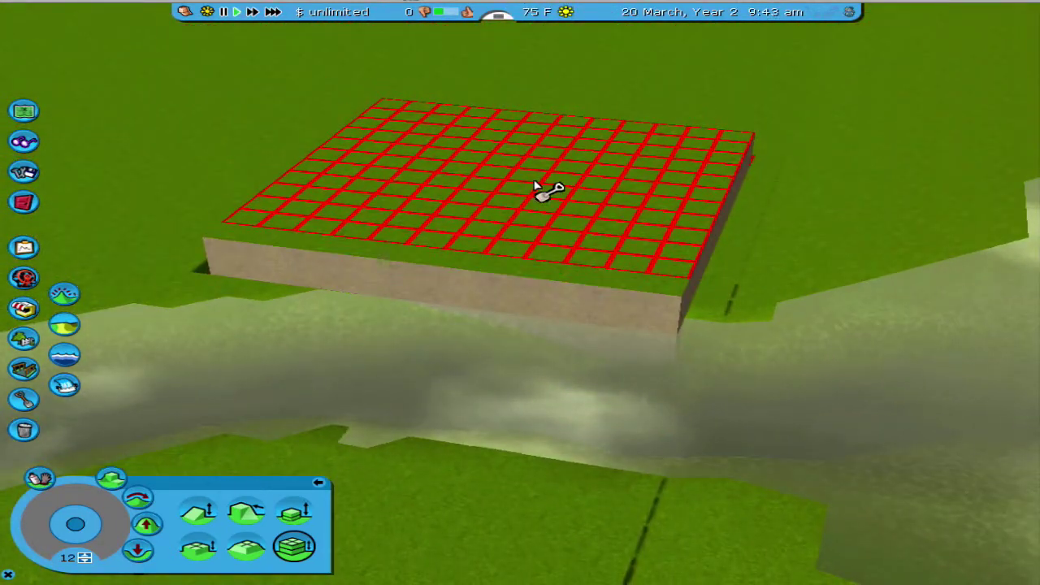
{"action": "mouse_move", "coordinate": [529, 189]}
{"action": "left_mouse_down"}
{"action": "mouse_move", "coordinate": [548, 77]}
{"action": "mouse_move", "coordinate": [541, 65]}
{"action": "mouse_move", "coordinate": [558, 81]}
{"action": "left_mouse_up"}
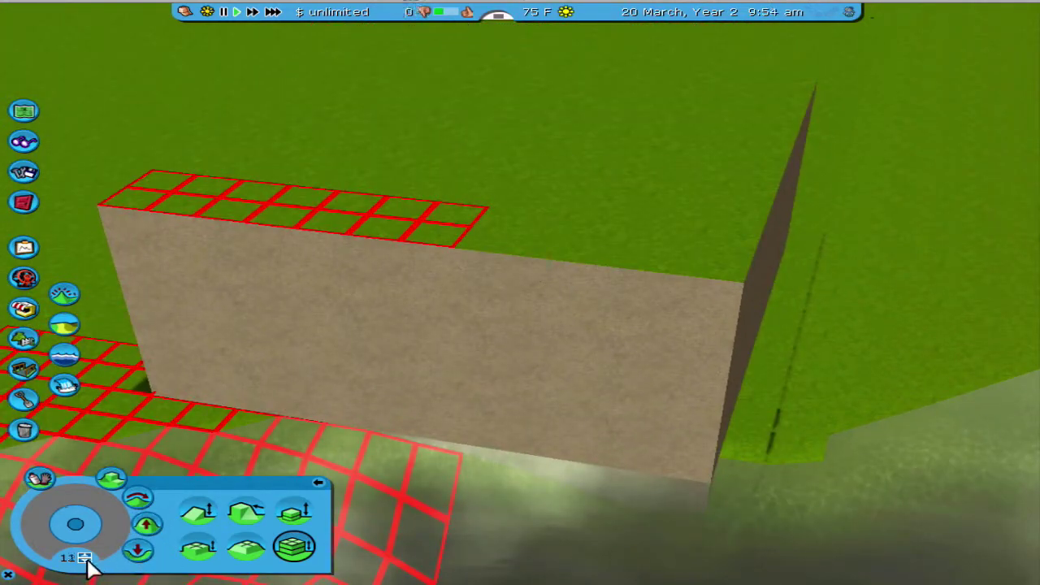
Step: Reduce the brush to size 10 and dig a deep pit into the plateau's top
{"action": "left_click", "coordinate": [87, 561]}
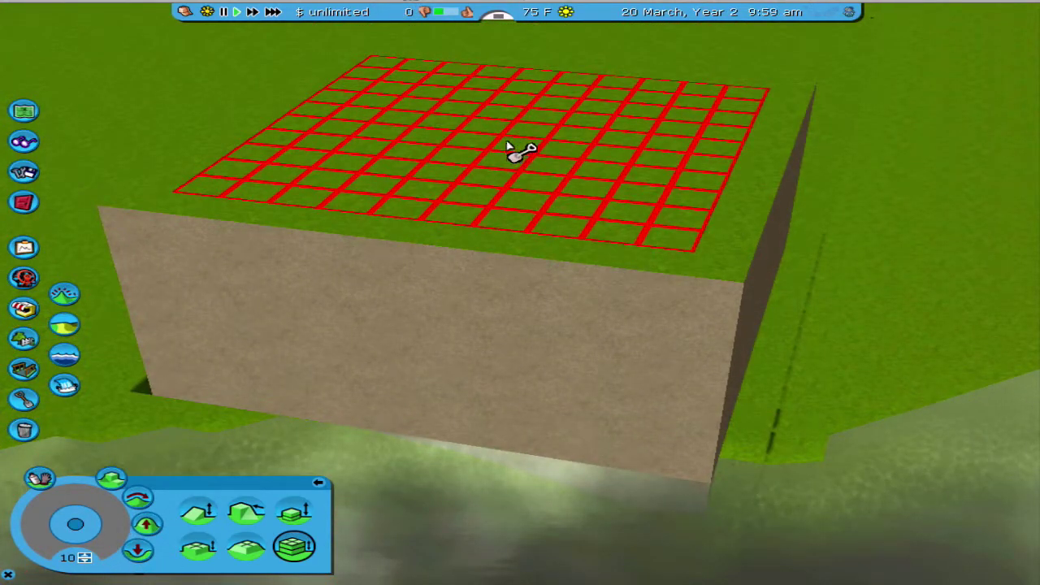
{"action": "left_click_drag", "start_coordinate": [507, 146], "coordinate": [515, 316]}
{"action": "key", "text": "Escape"}
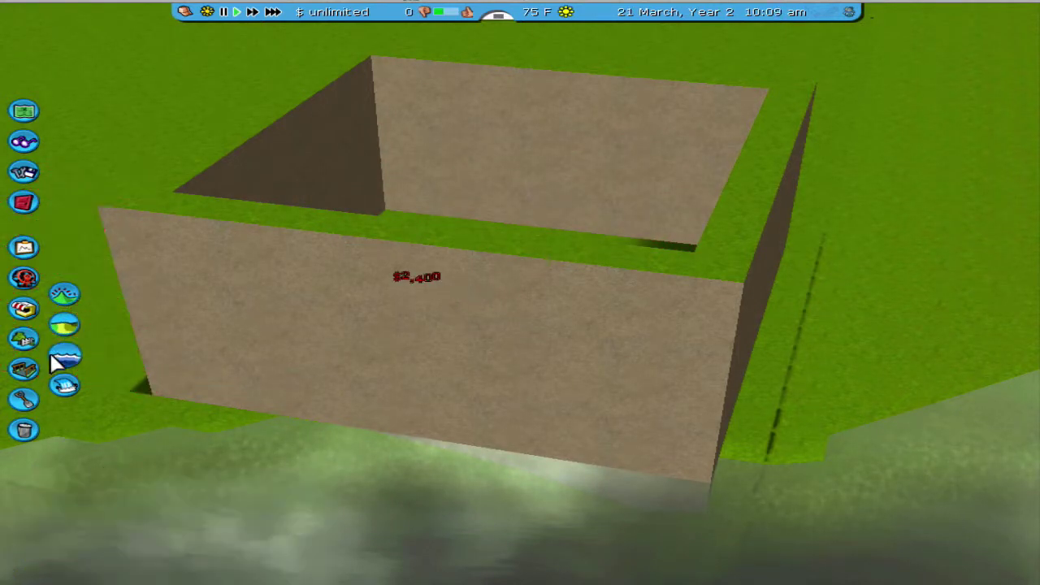
Step: Fill the plateau pit with water and add a waterfall into the river, dismissing the warning
{"action": "left_click", "coordinate": [472, 70]}
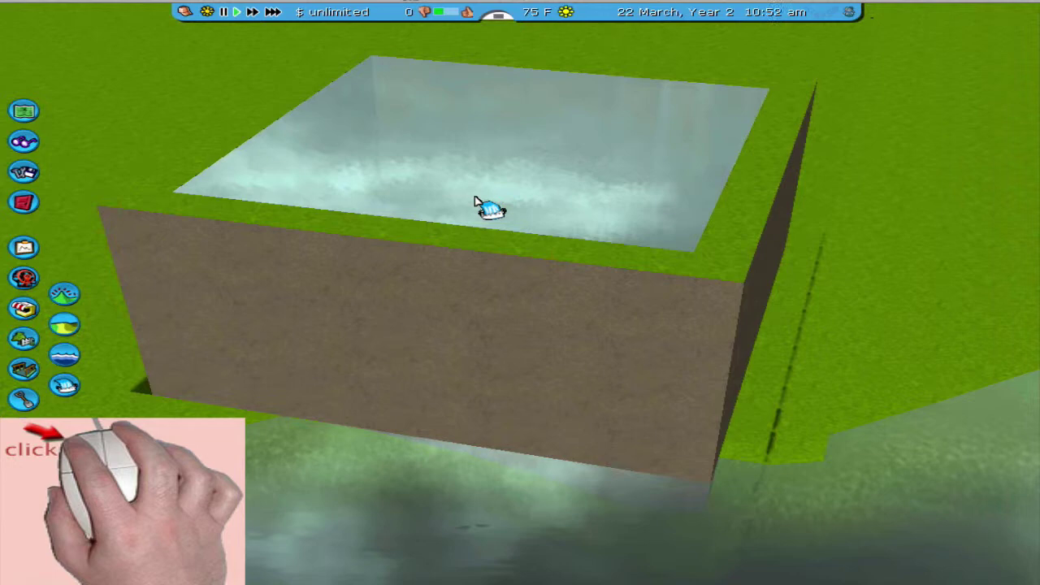
{"action": "left_click", "coordinate": [475, 200]}
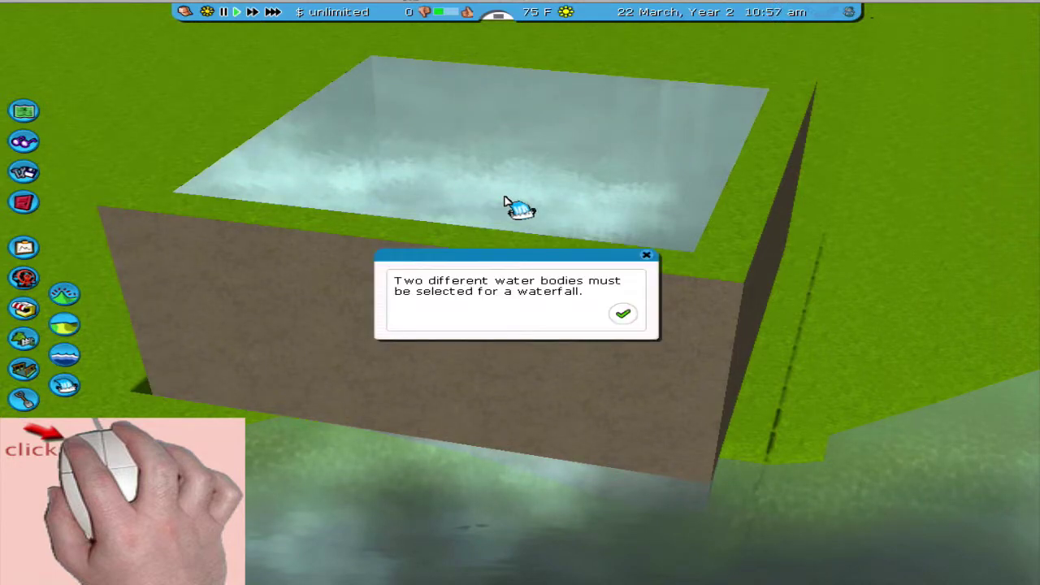
{"action": "left_click", "coordinate": [616, 318]}
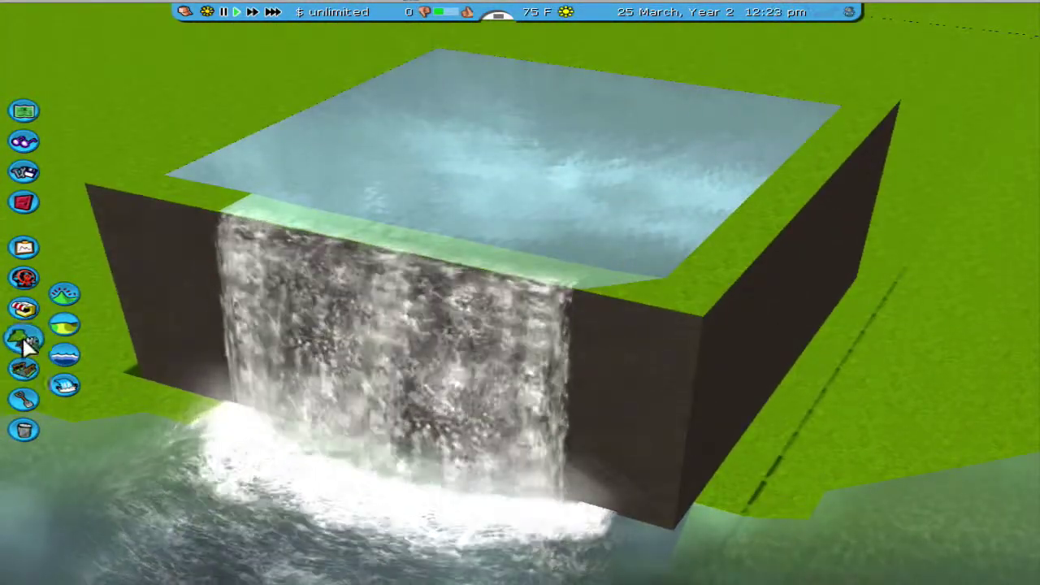
Step: Place two Dolphin fountains from Scenery Items on the cobblestone square by the entrance
{"action": "left_click", "coordinate": [24, 339]}
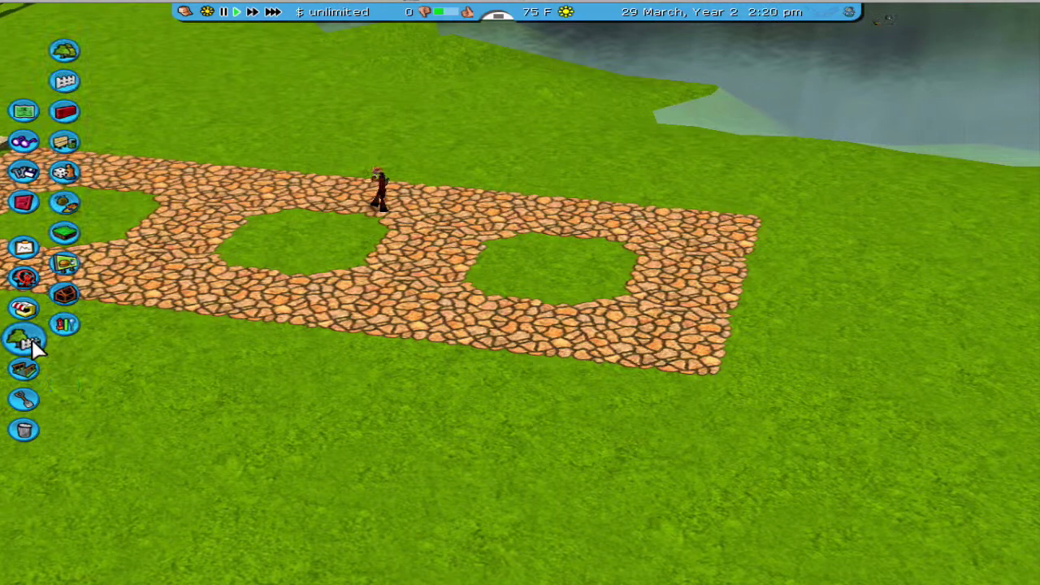
{"action": "left_click", "coordinate": [66, 172]}
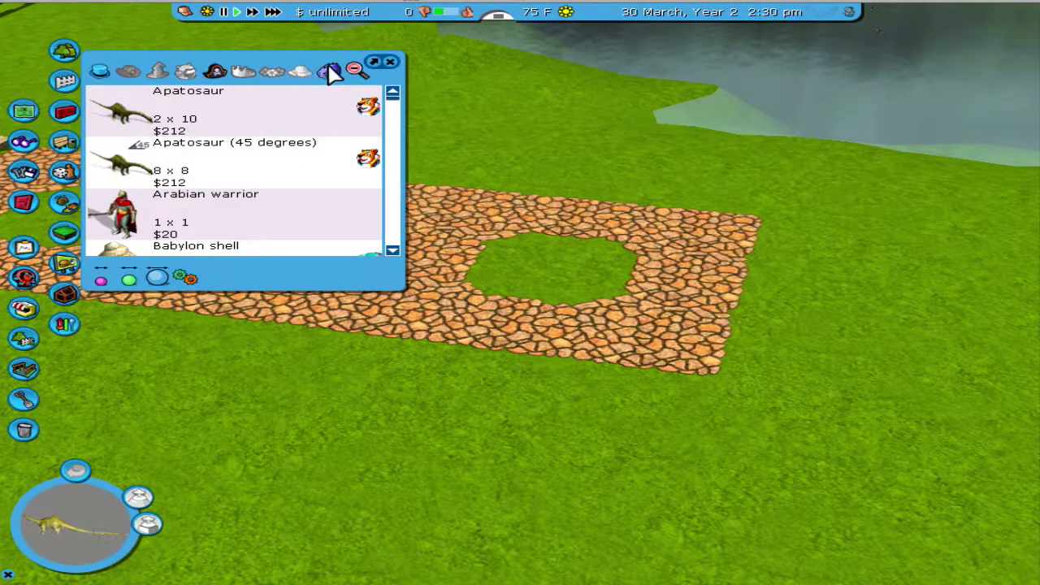
{"action": "scroll", "coordinate": [259, 203], "scroll_direction": "down", "scroll_amount": 5}
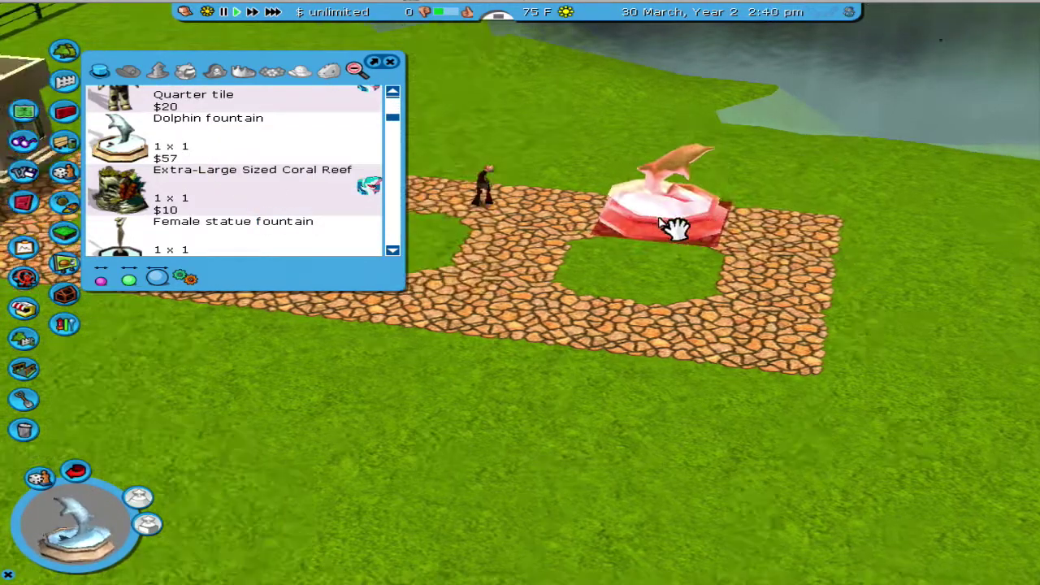
{"action": "left_click", "coordinate": [512, 325]}
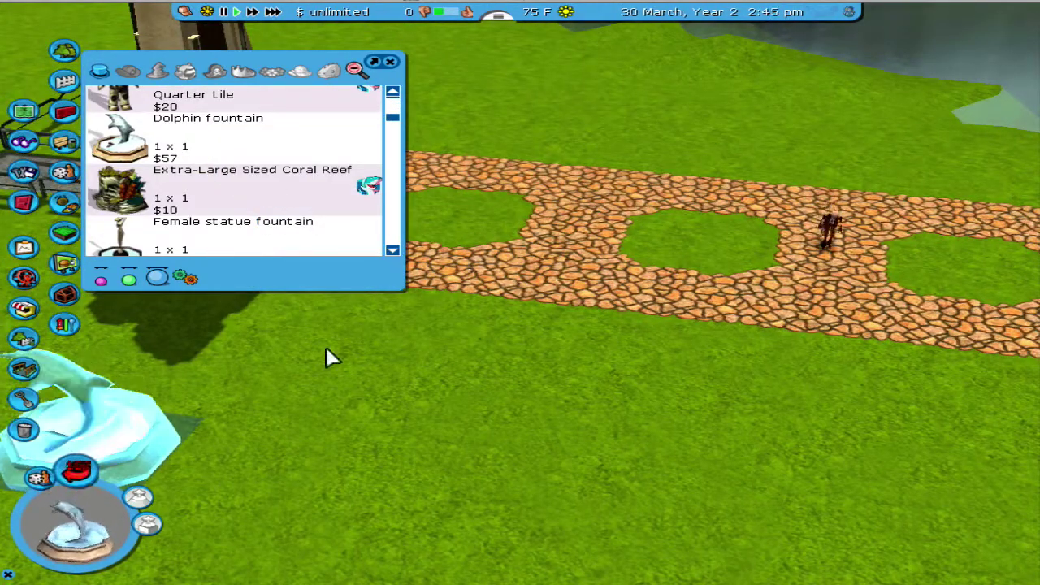
{"action": "left_click", "coordinate": [669, 272]}
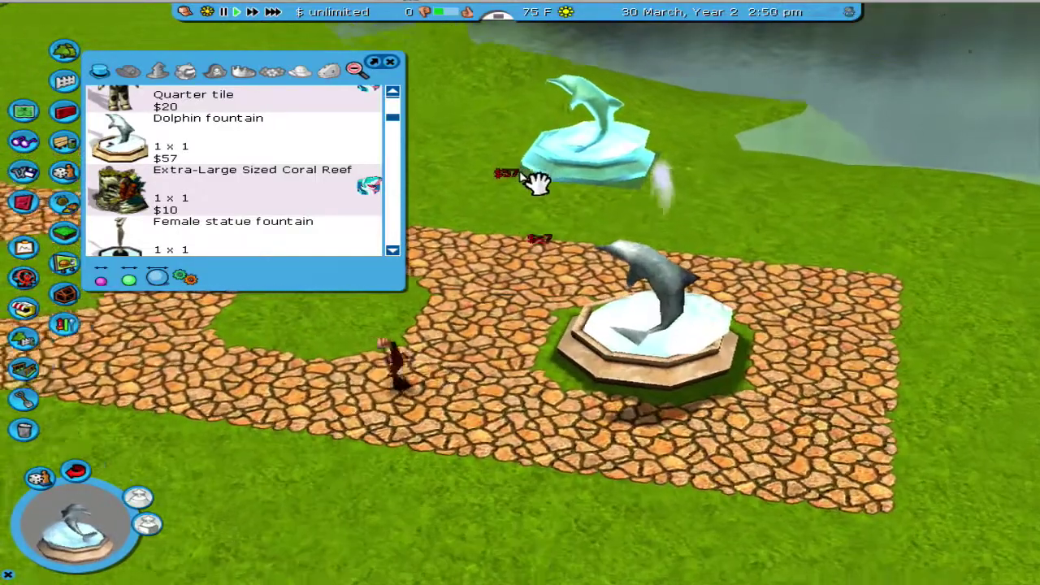
{"action": "key", "text": "Up"}
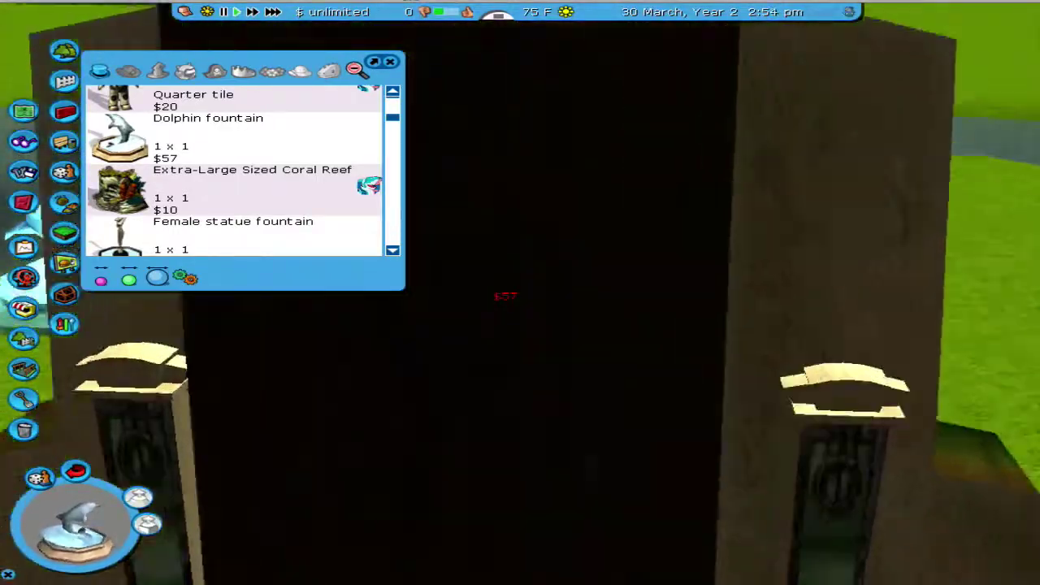
{"action": "scroll", "coordinate": [506, 295], "scroll_direction": "down", "scroll_amount": 3}
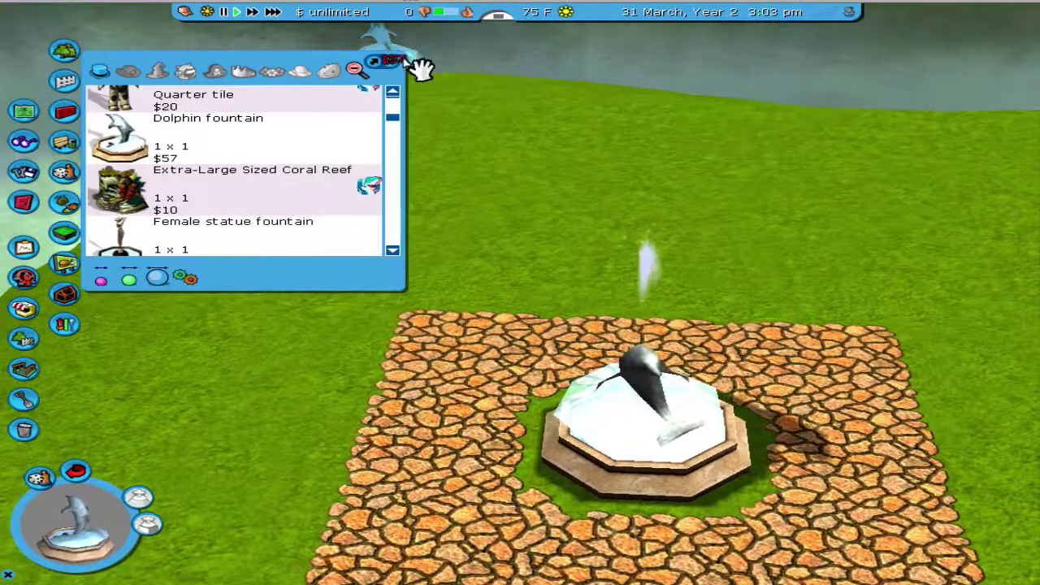
{"action": "left_click", "coordinate": [390, 62]}
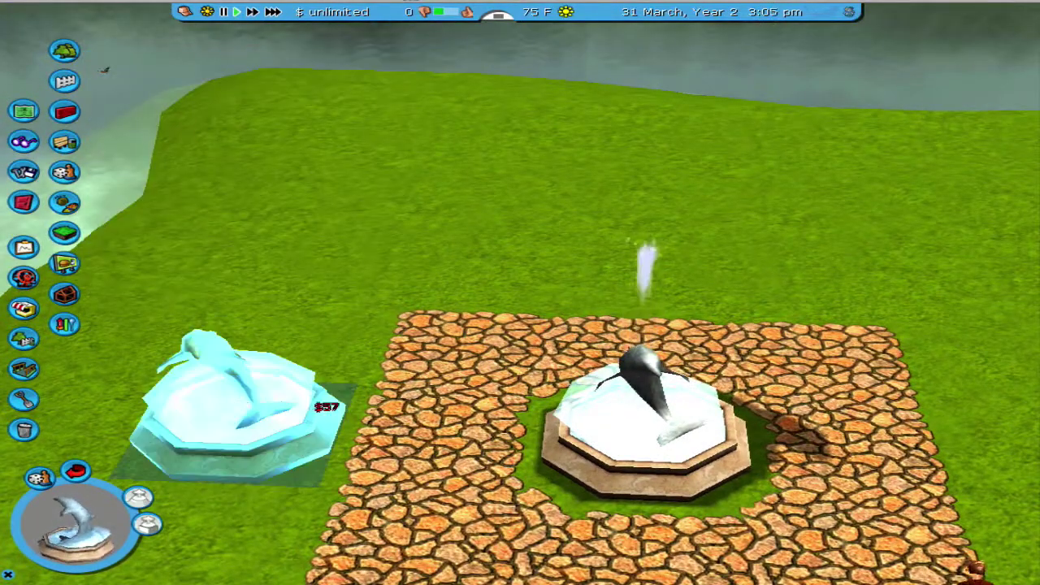
{"action": "key", "text": "Up"}
{"action": "key", "text": "Up"}
{"action": "key", "text": "Up"}
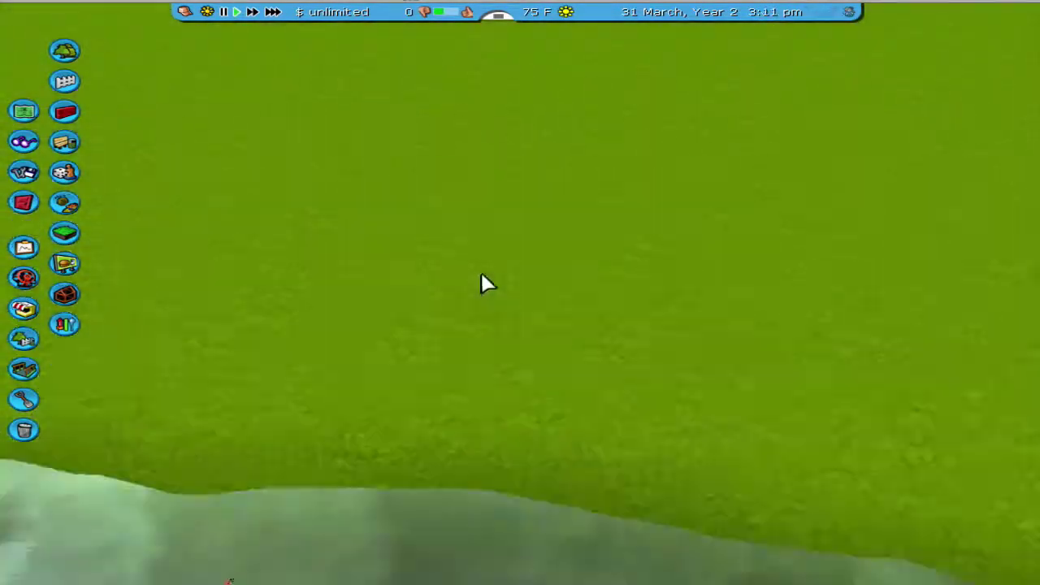
Step: Flood the round grassy hollow with water to form a pond
{"action": "key", "text": "Up"}
{"action": "key", "text": "Up"}
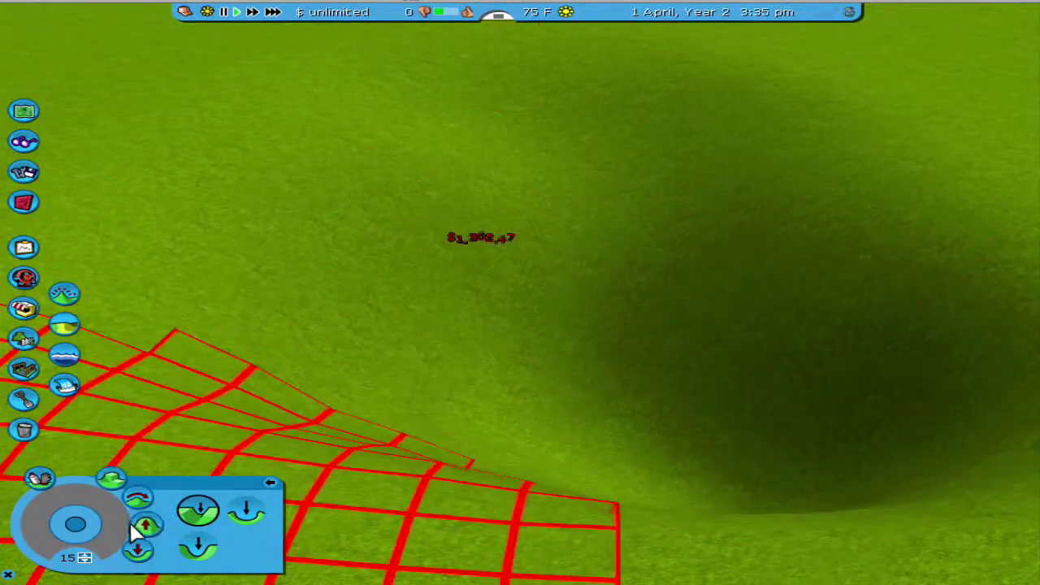
{"action": "left_click", "coordinate": [655, 171]}
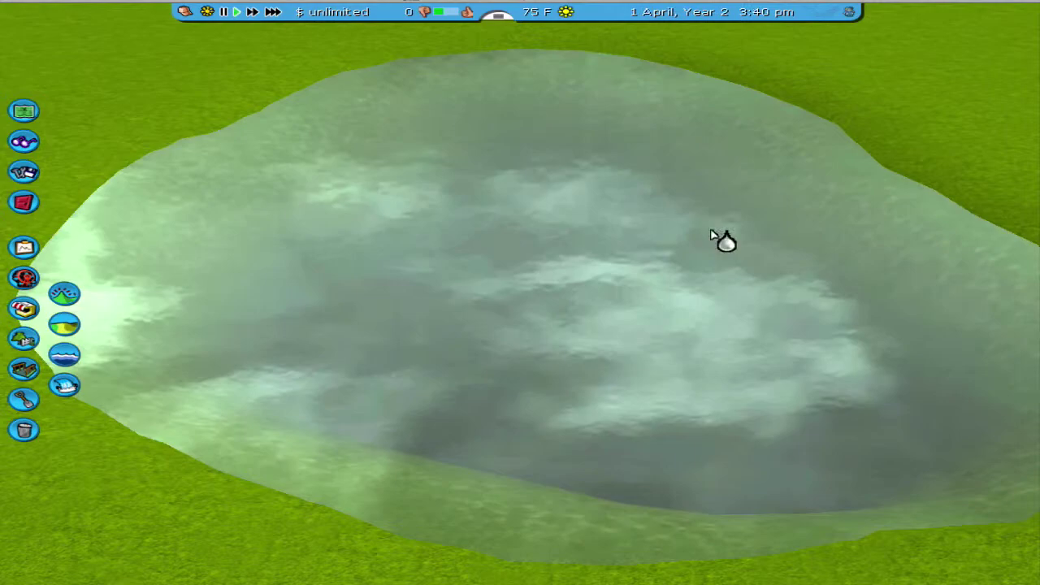
{"action": "scroll", "coordinate": [715, 236], "scroll_direction": "up", "scroll_amount": 5}
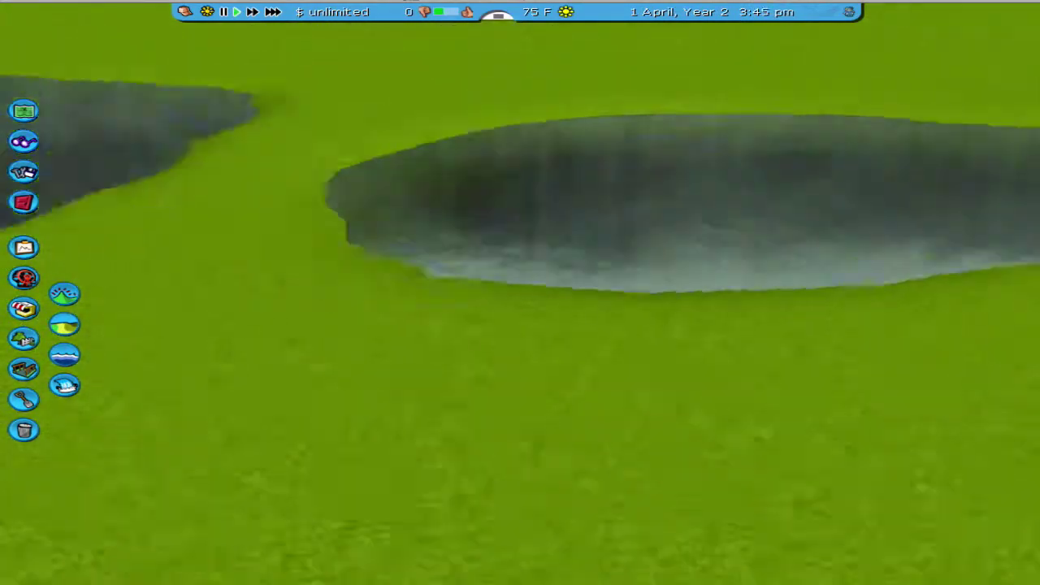
{"action": "key", "text": "Left"}
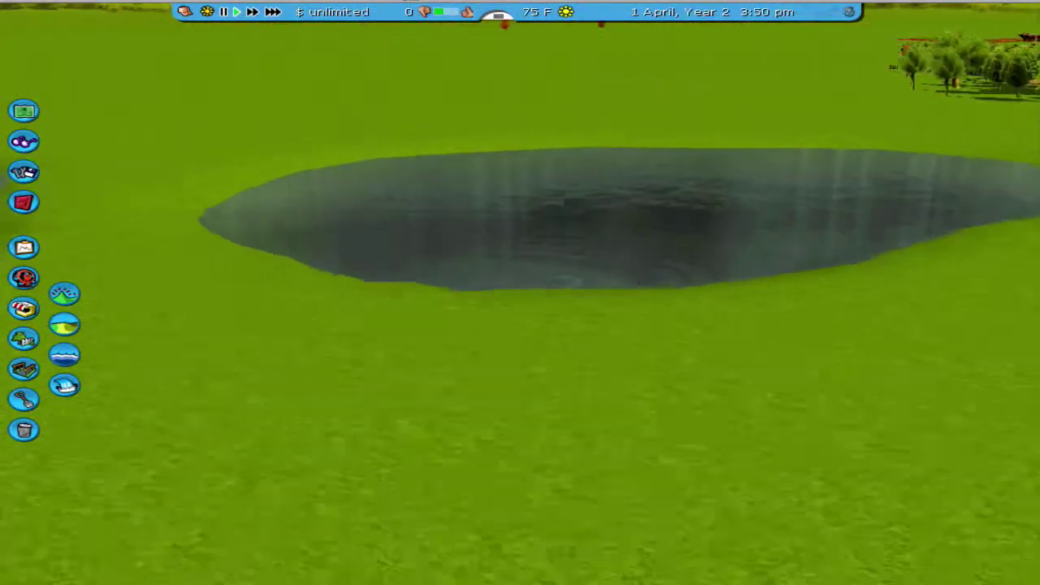
{"action": "key", "text": "Up"}
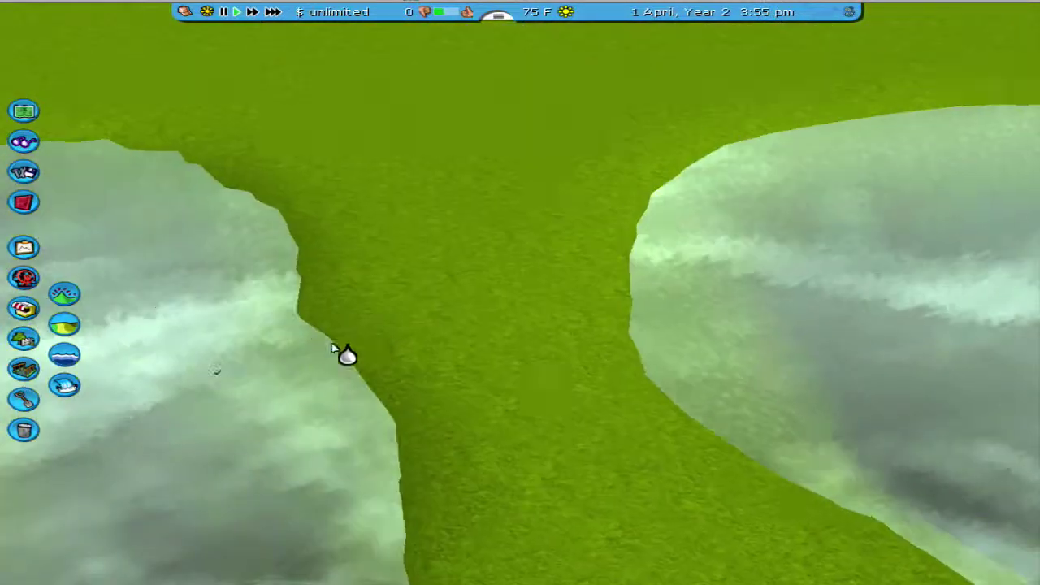
{"action": "key", "text": "Left"}
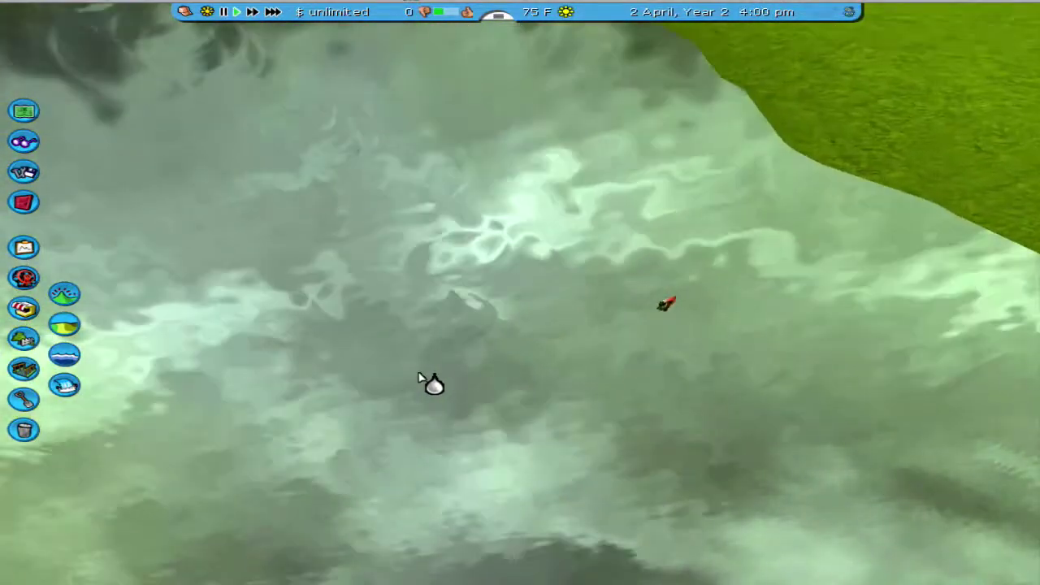
{"action": "scroll", "coordinate": [512, 399], "scroll_direction": "down", "scroll_amount": 3}
{"action": "scroll", "coordinate": [508, 352], "scroll_direction": "up", "scroll_amount": 2}
{"action": "scroll", "coordinate": [510, 413], "scroll_direction": "down", "scroll_amount": 2}
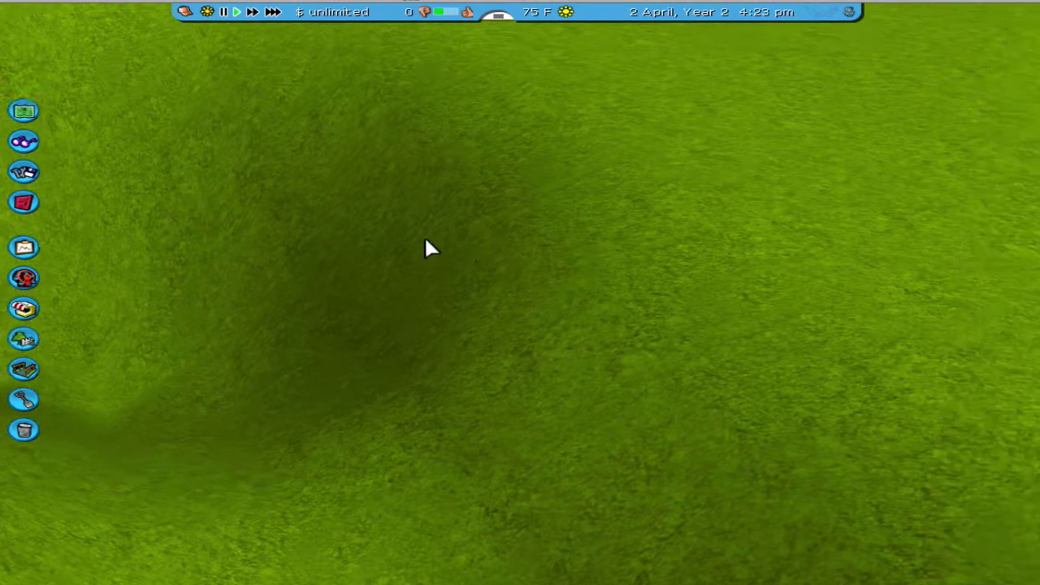
{"action": "scroll", "coordinate": [428, 246], "scroll_direction": "up", "scroll_amount": 3}
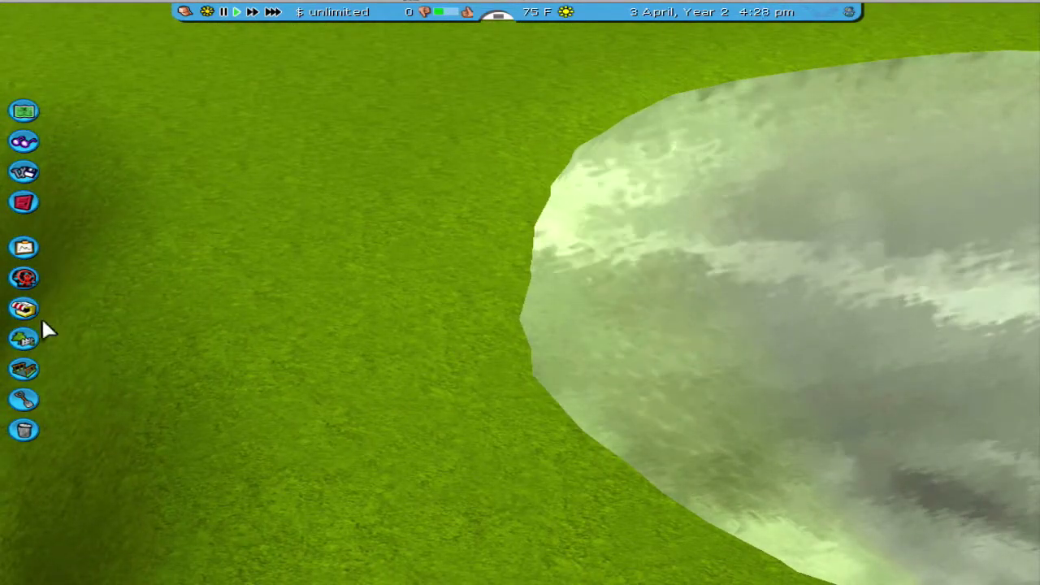
{"action": "left_click", "coordinate": [25, 369]}
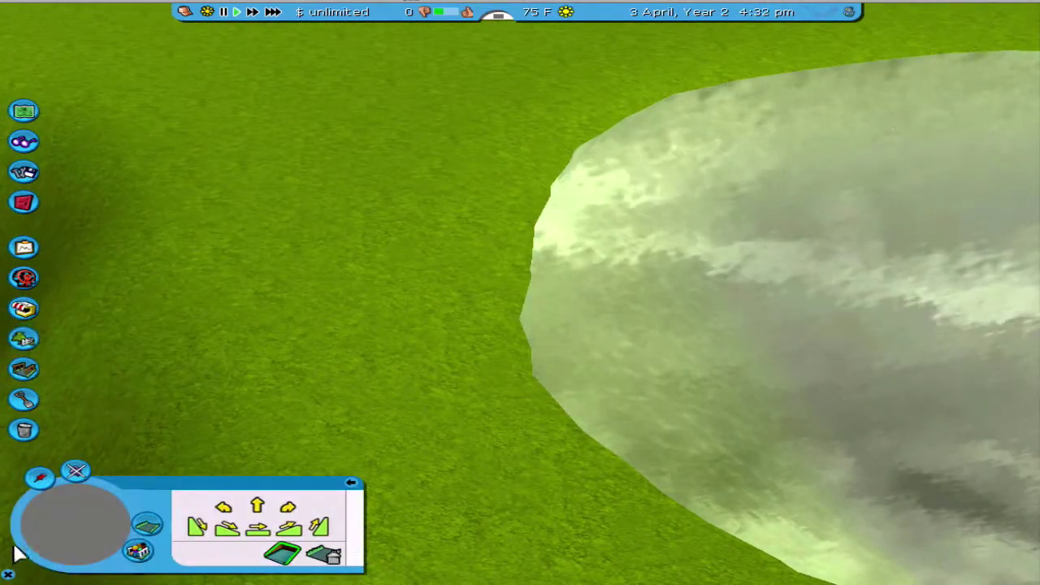
{"action": "key", "text": "Up"}
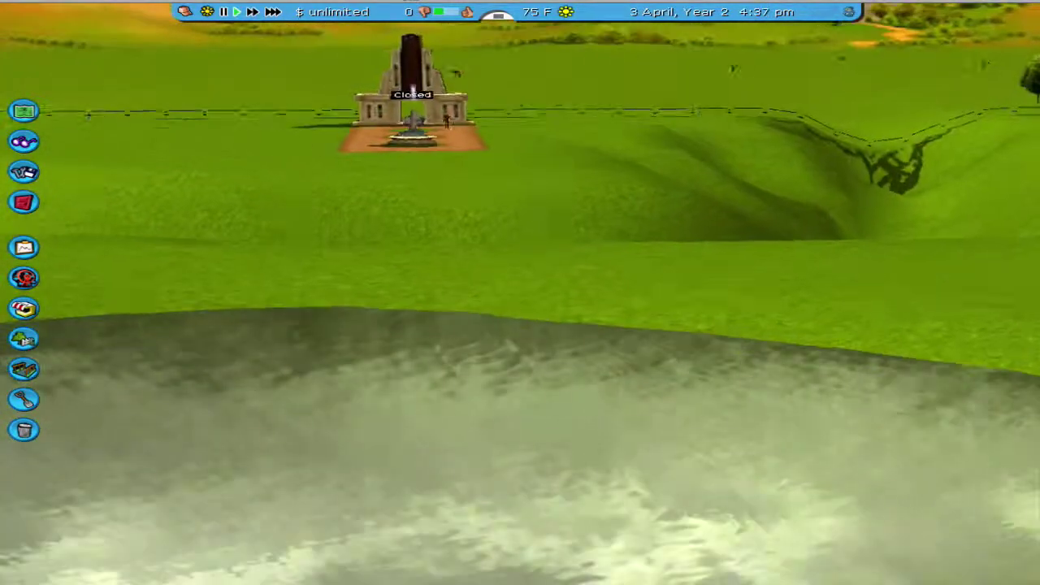
{"action": "key", "text": "Up"}
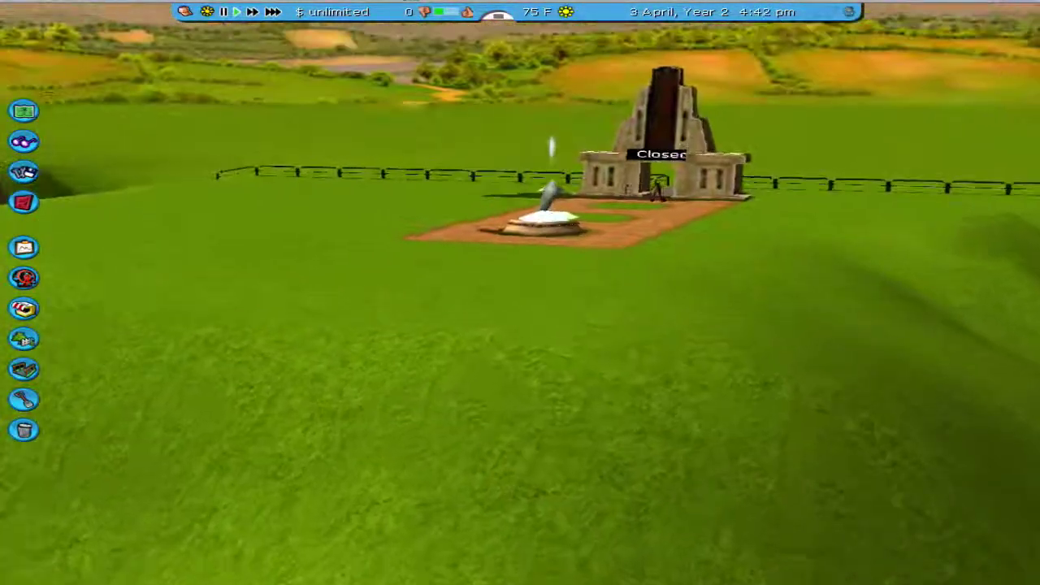
{"action": "key", "text": "Up"}
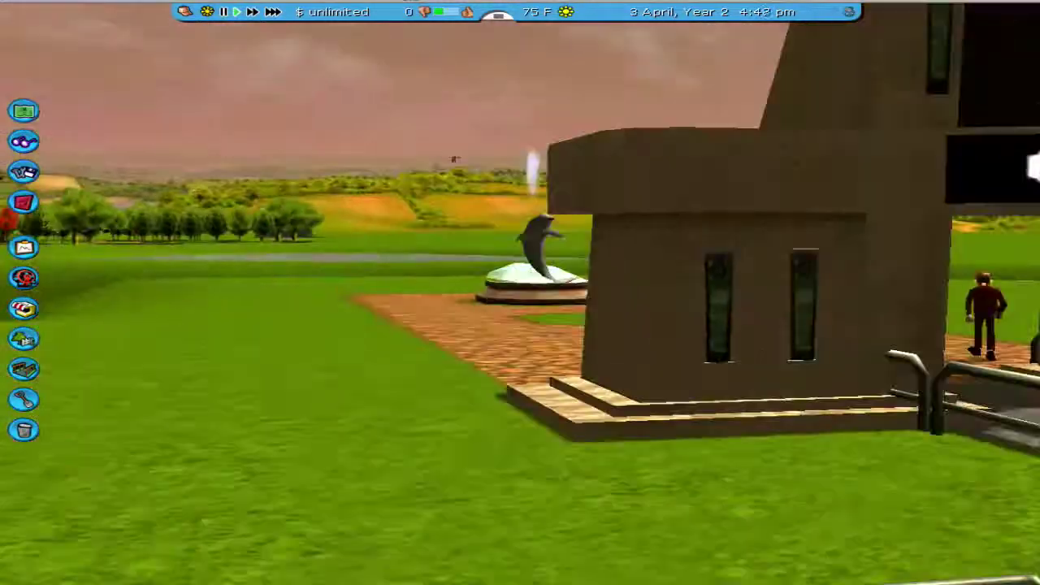